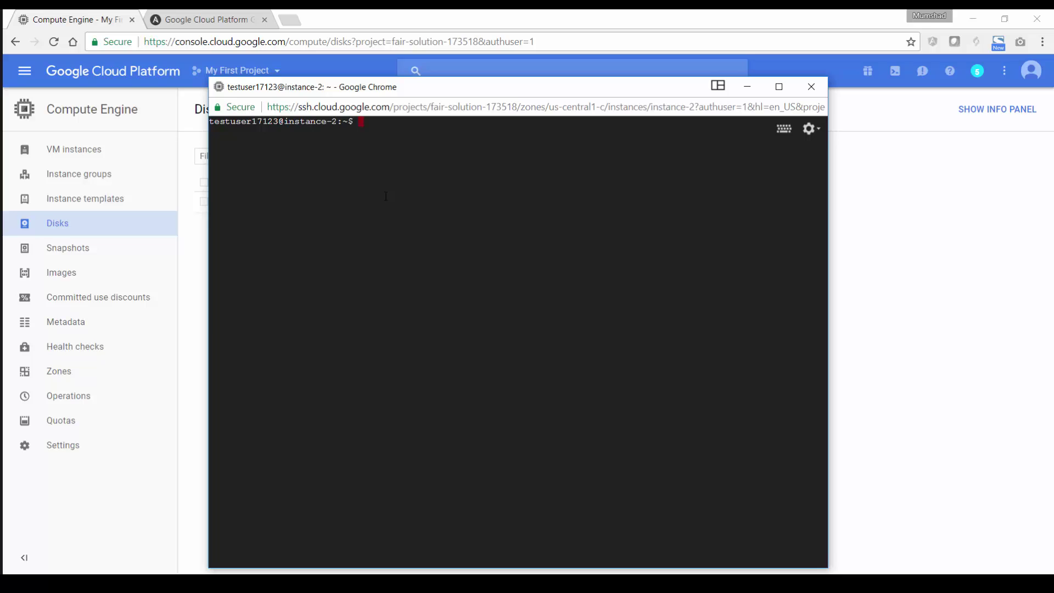
Run sudo docker run -p 80:8080 mmumshad/ansible-playable to start the playAble server.
text(sudo )
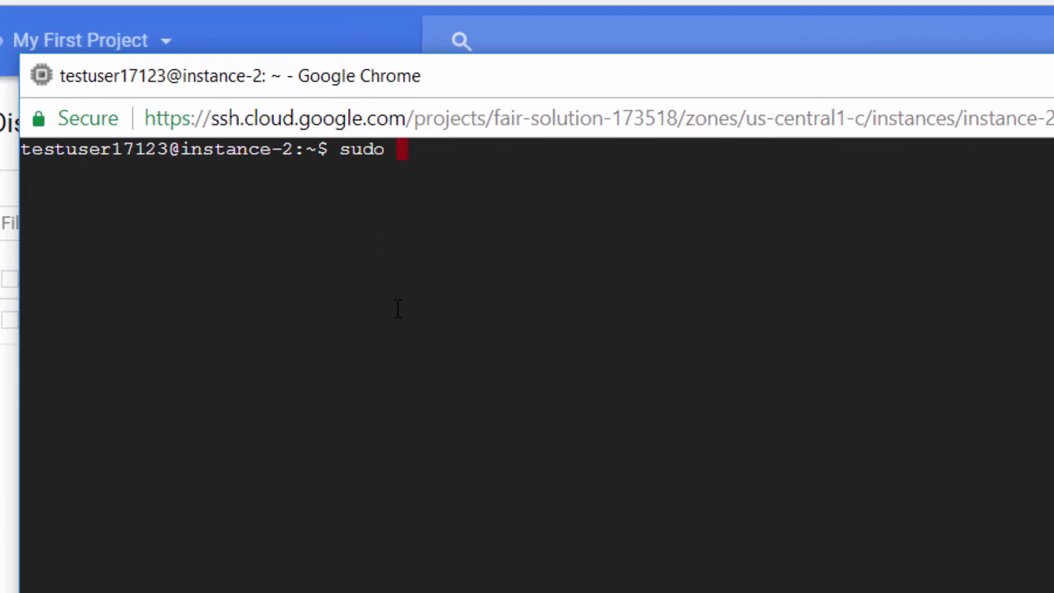
text(docker )
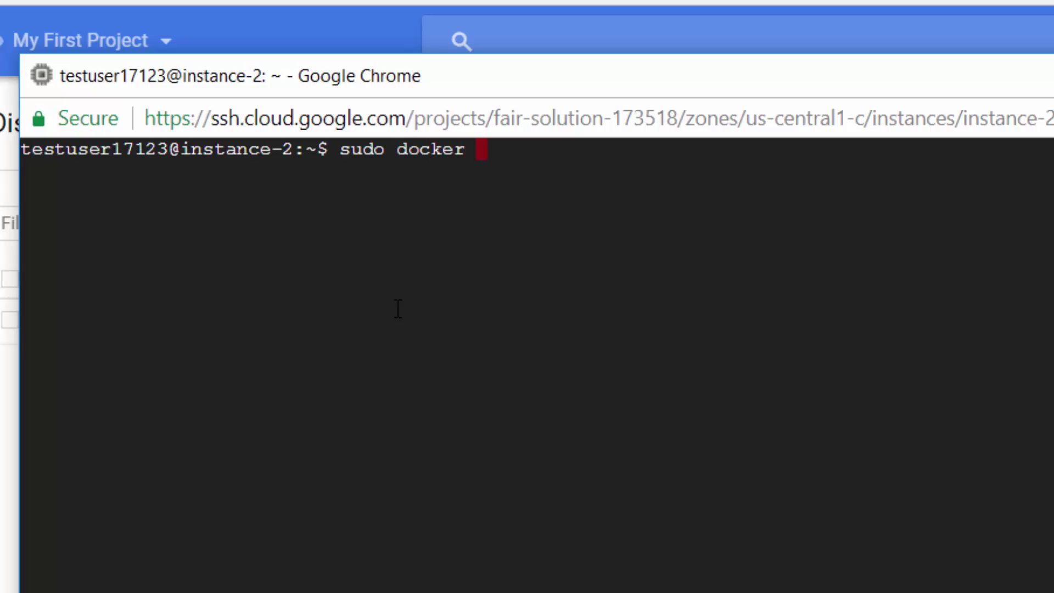
text(run -p 80:80)
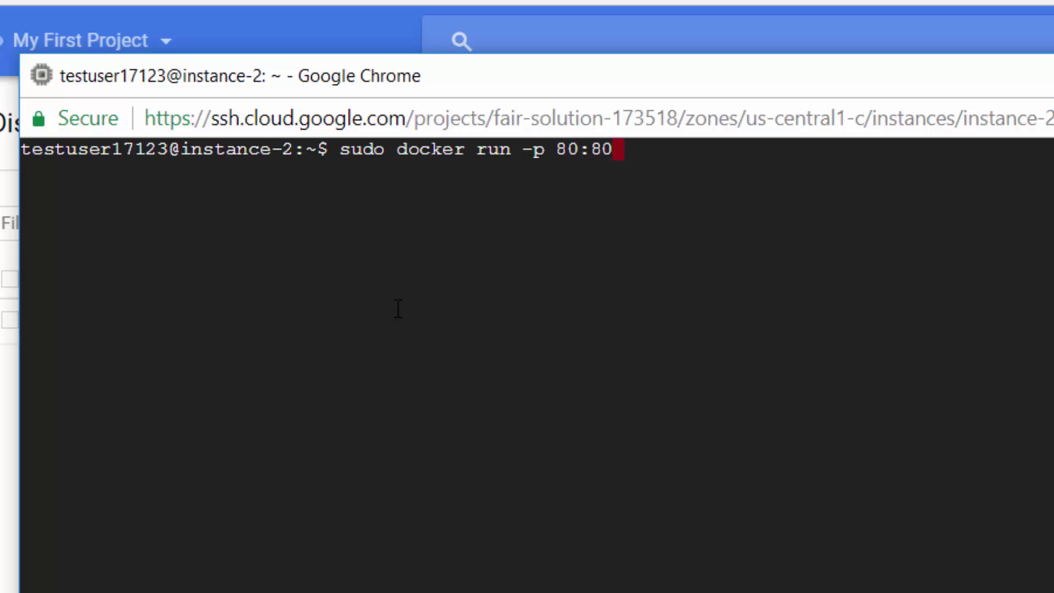
text(80 mmumshad/pl)
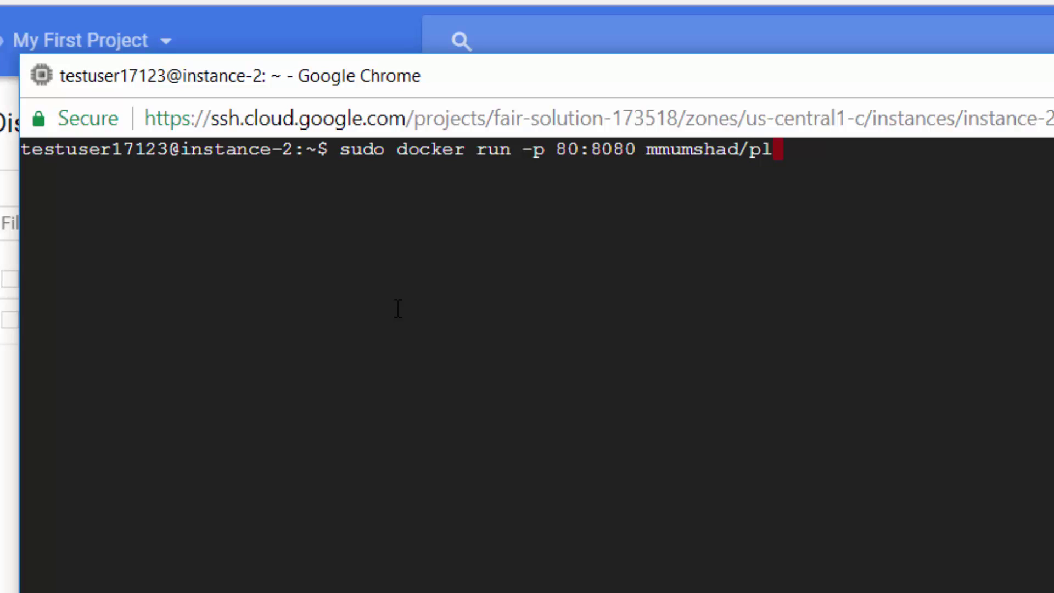
key(BackSpace)
key(BackSpace)
text(ansible-playable)
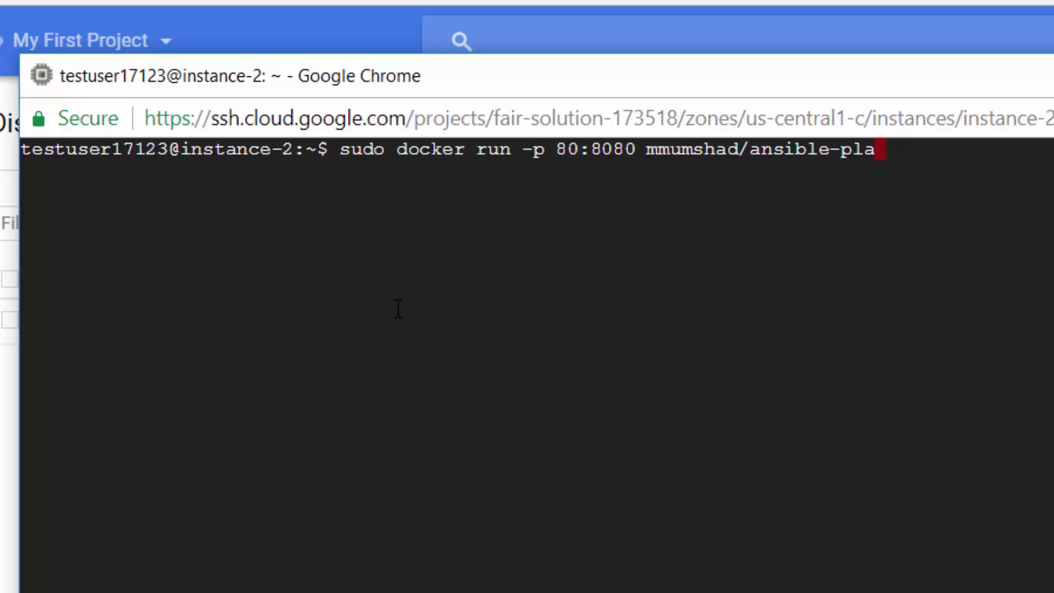
key(Return)
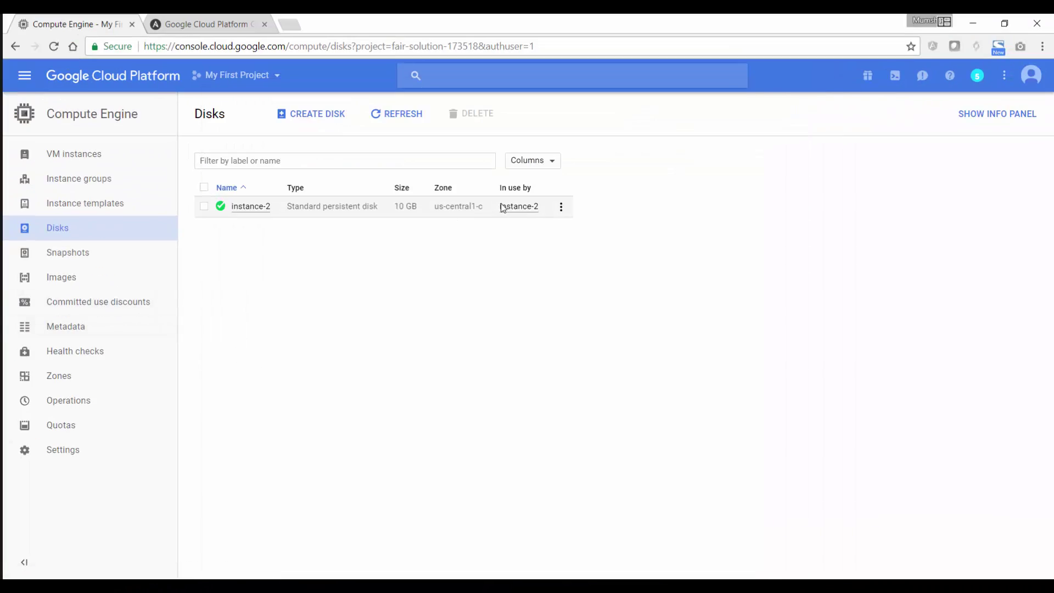
Check the instance-2 disk details, then go back and open the VM instances list.
click(265, 206)
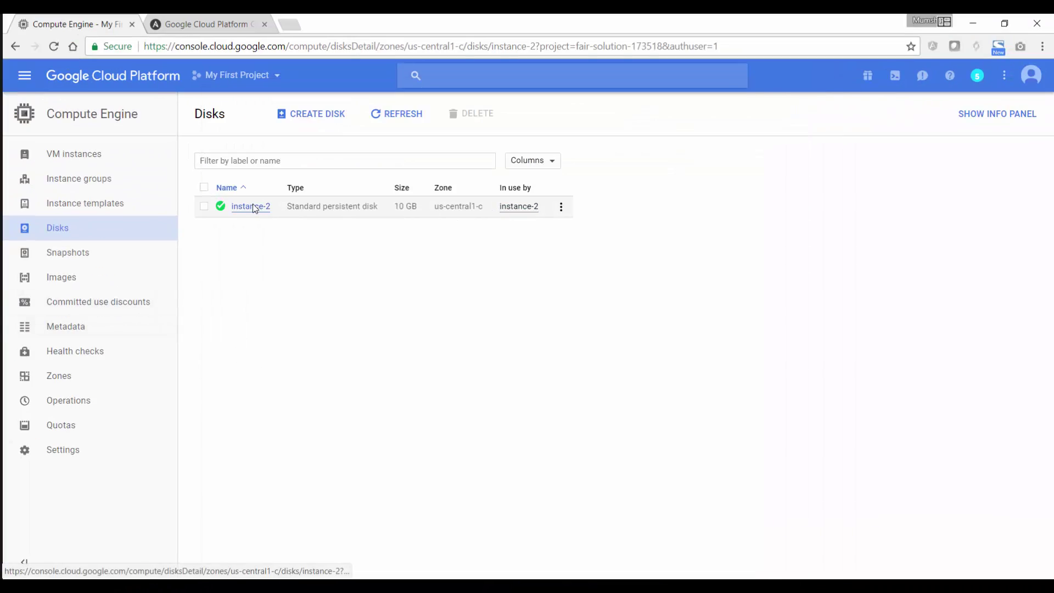
click(200, 117)
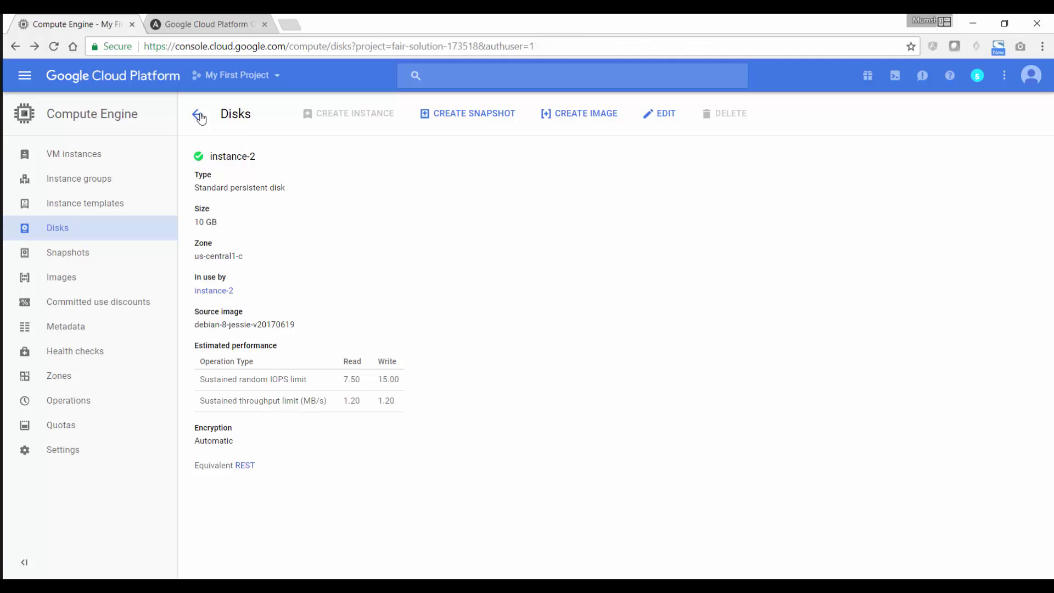
click(88, 119)
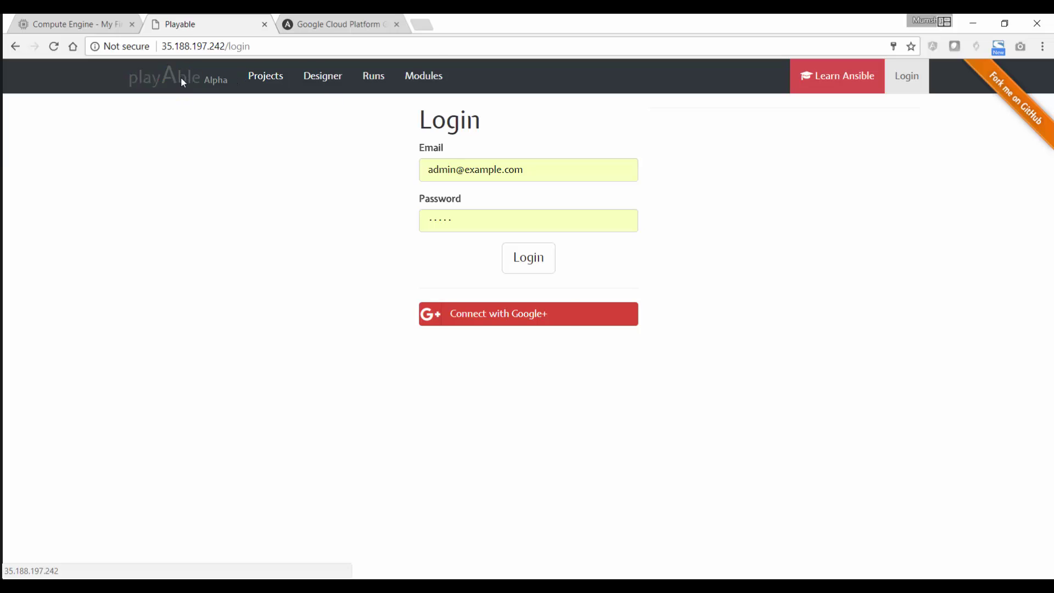
From the playAble home page, log in as admin with the prefilled credentials.
click(180, 77)
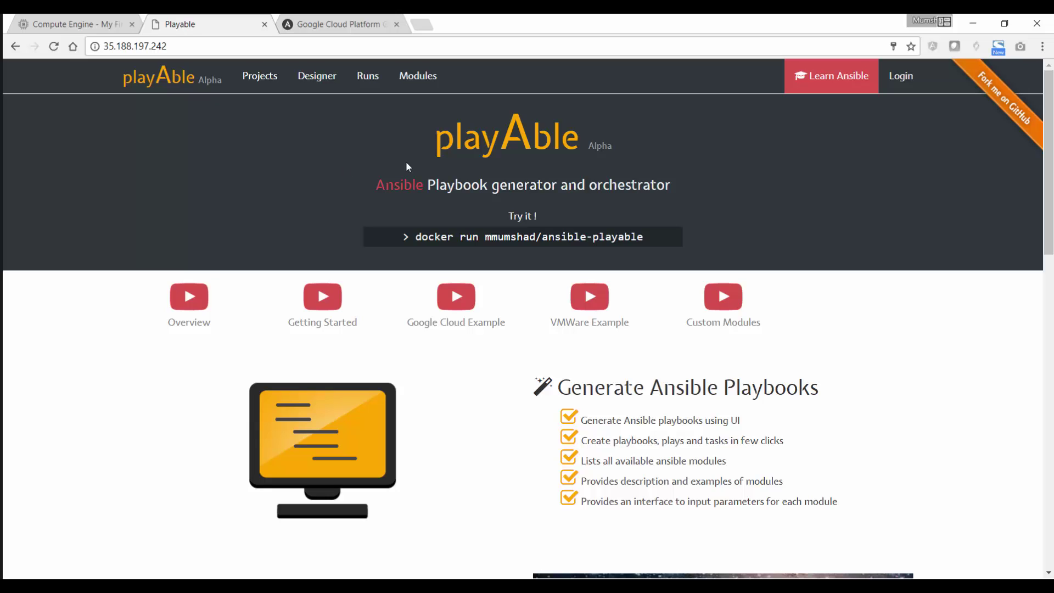
click(267, 80)
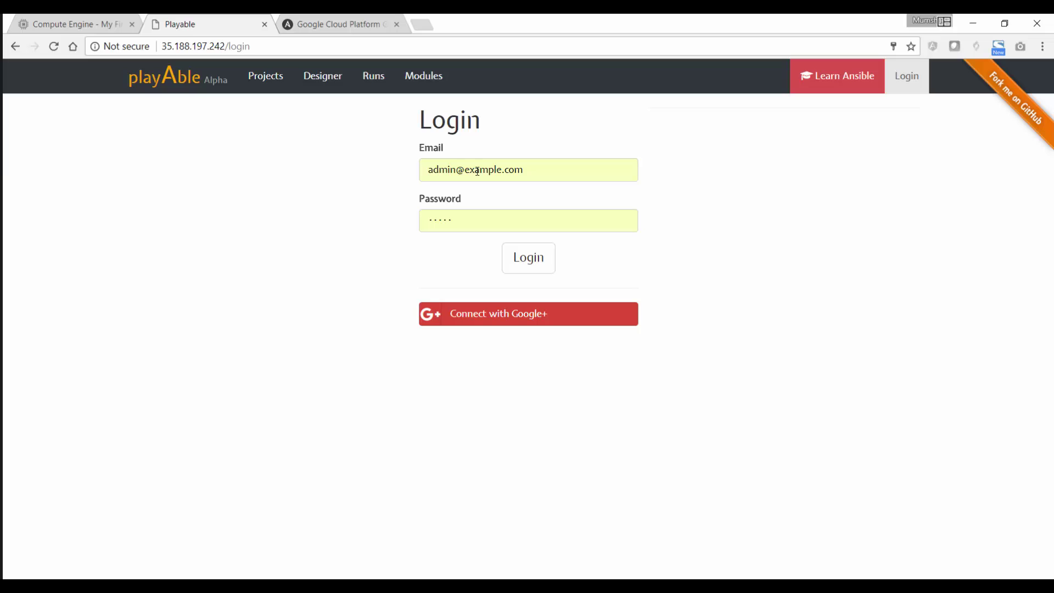
click(527, 258)
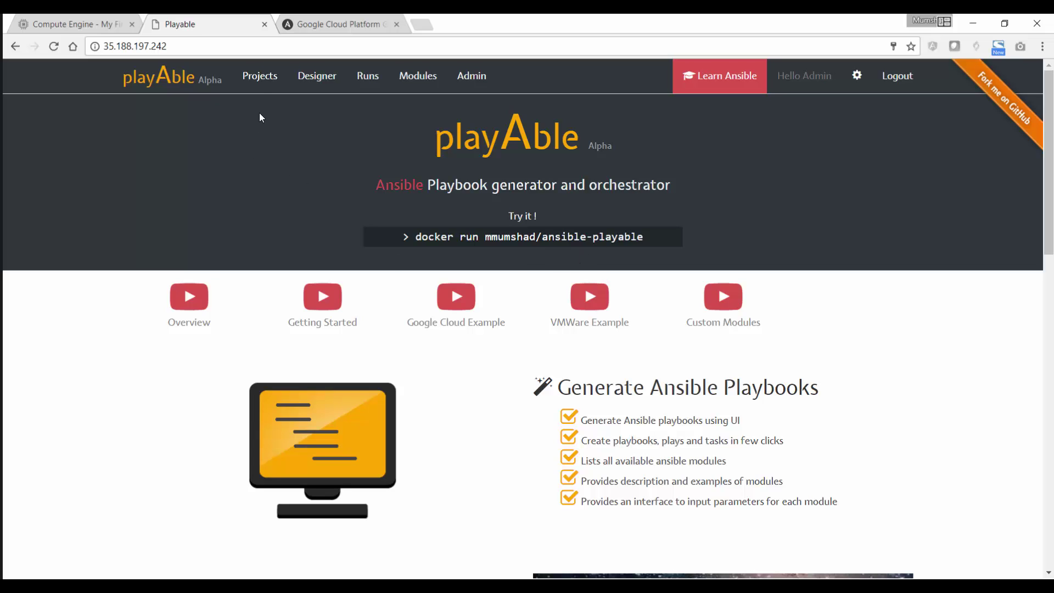
Create and save a new project named GCP_Project.
click(260, 77)
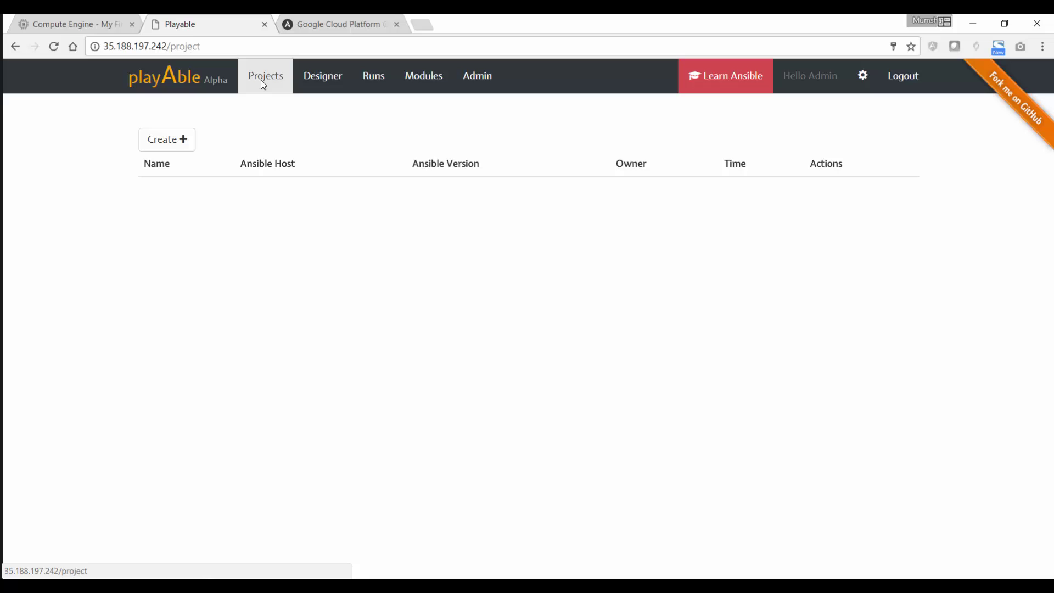
click(186, 141)
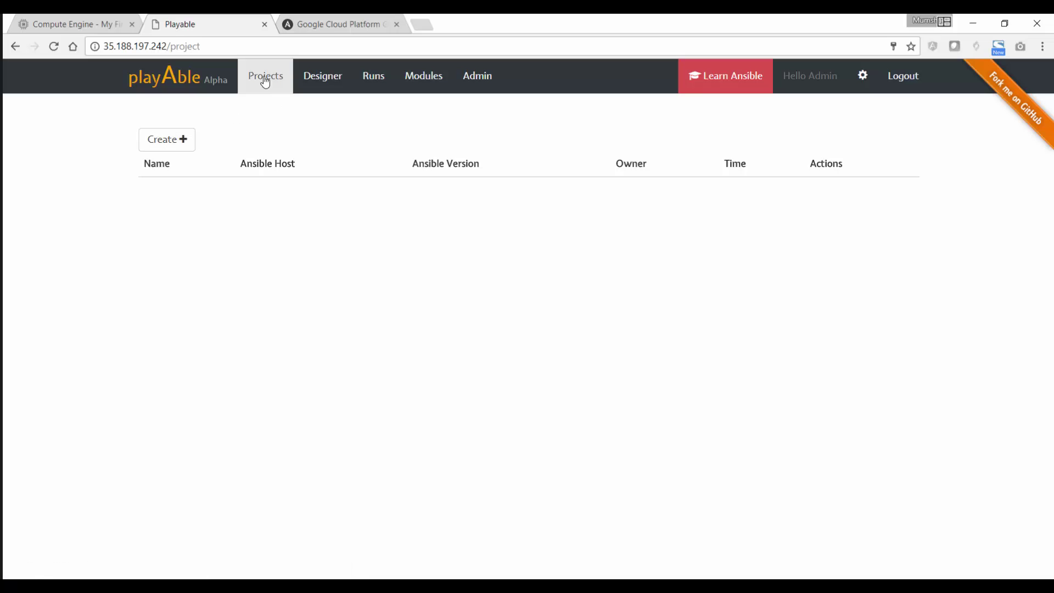
click(186, 143)
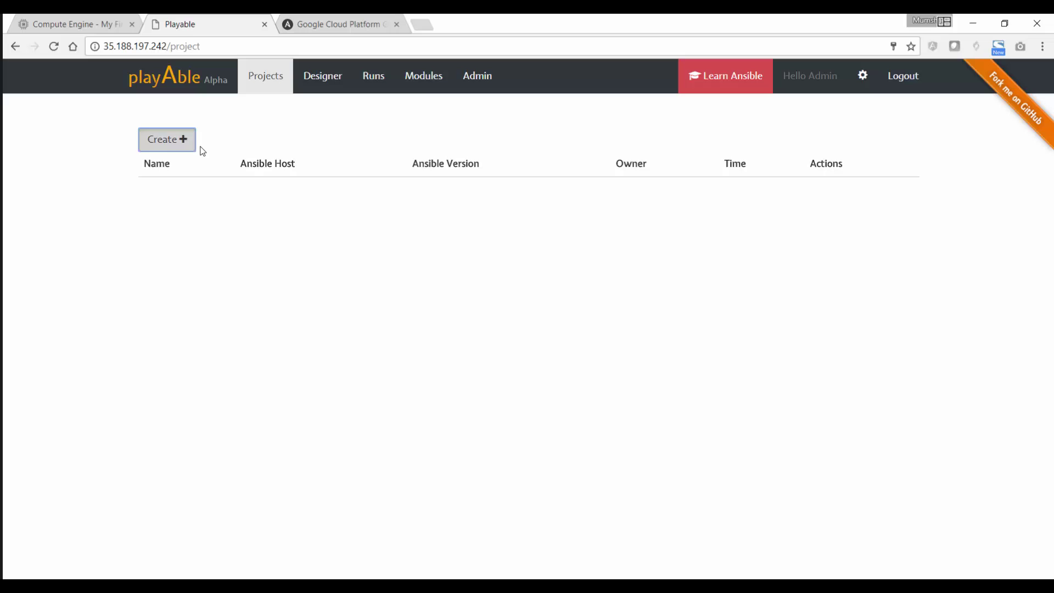
click(209, 176)
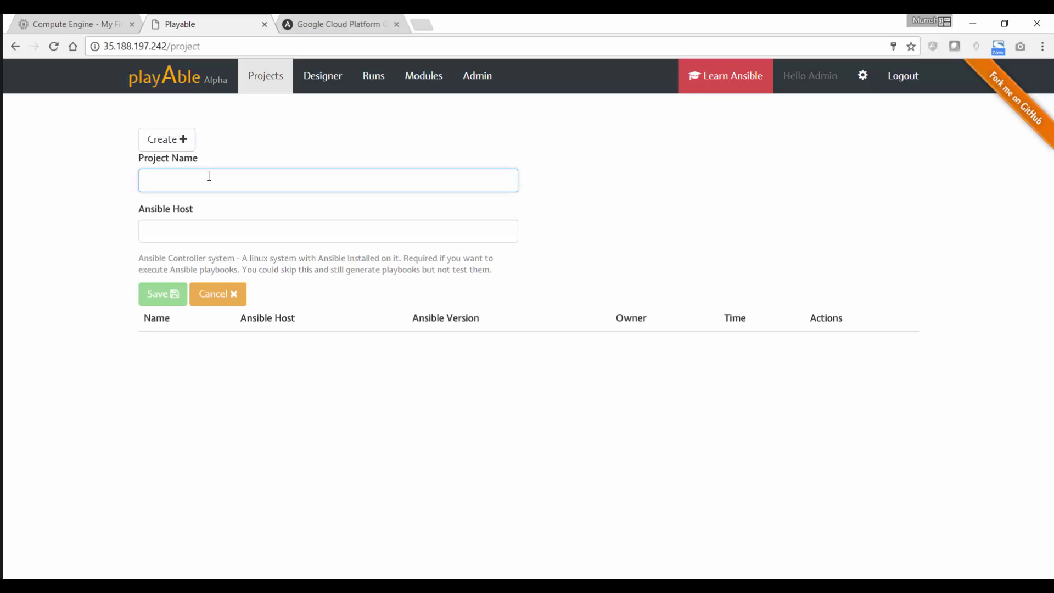
text(GCP_Project)
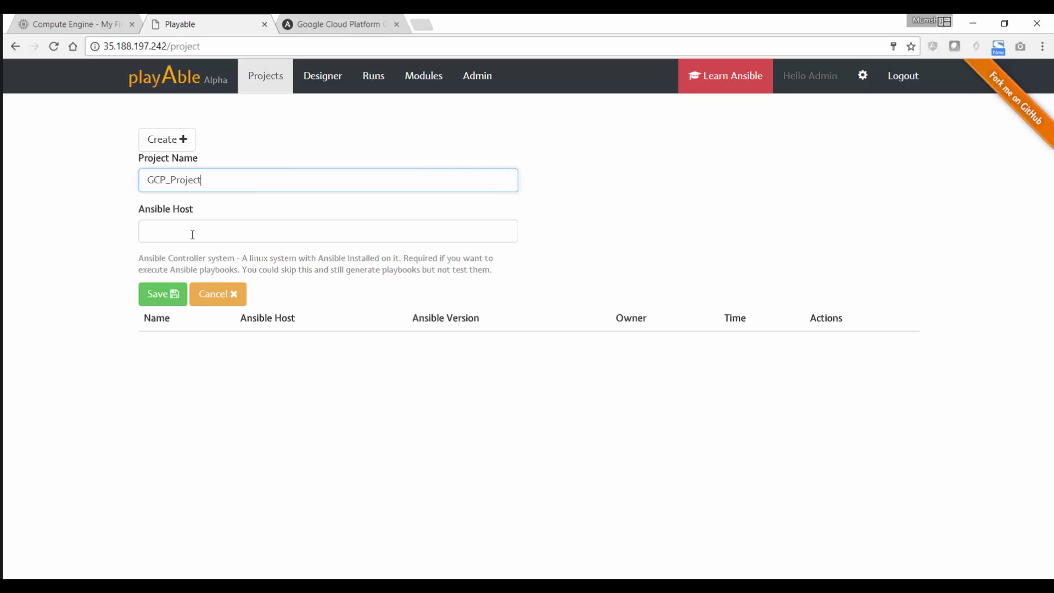
click(164, 301)
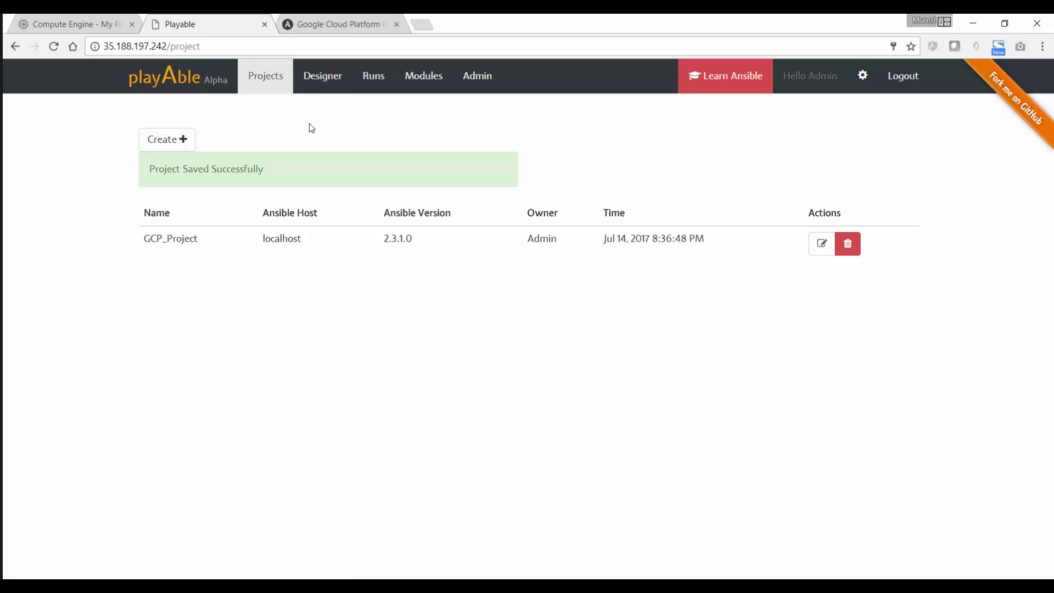
In the Designer, select GCP_Project and show its Inventory section.
click(331, 87)
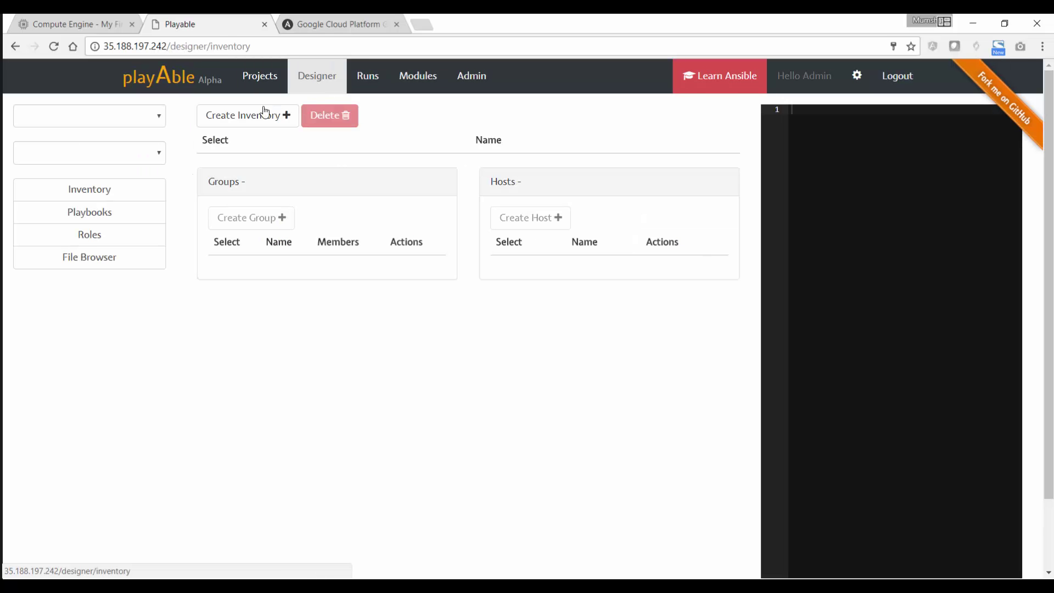
click(142, 117)
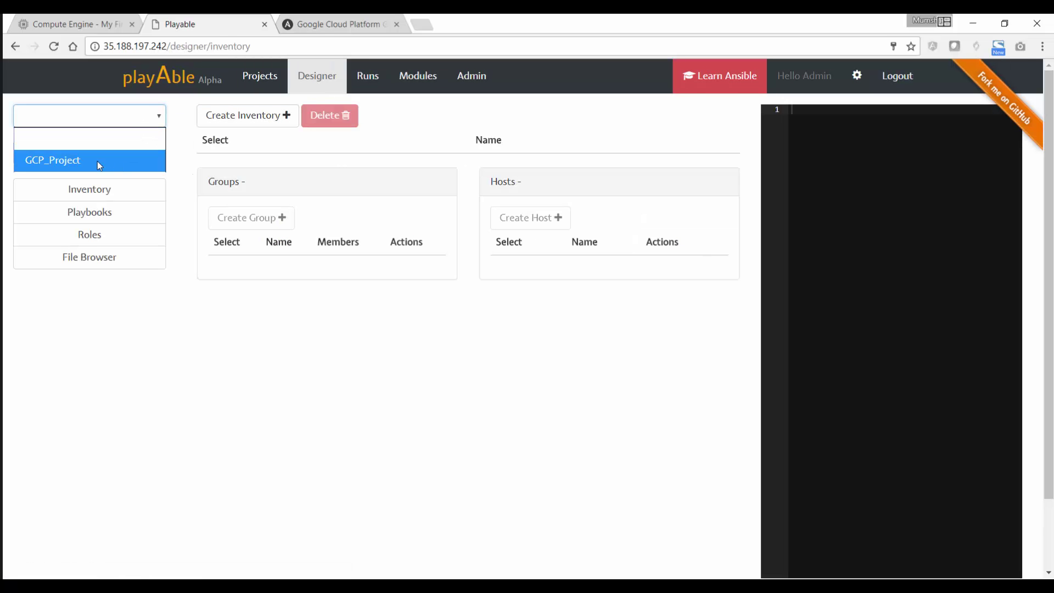
click(97, 160)
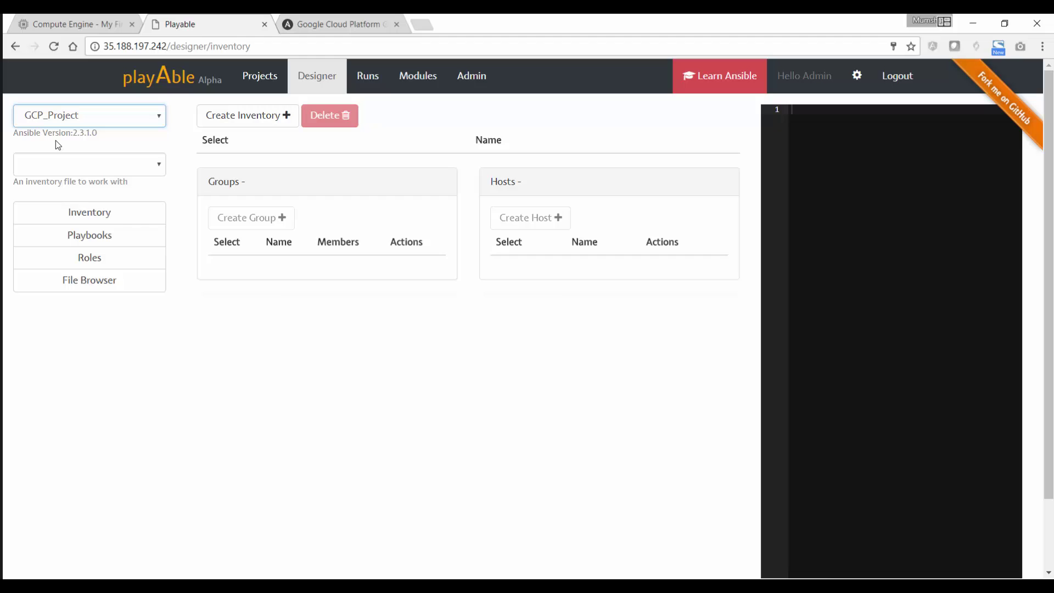
click(98, 213)
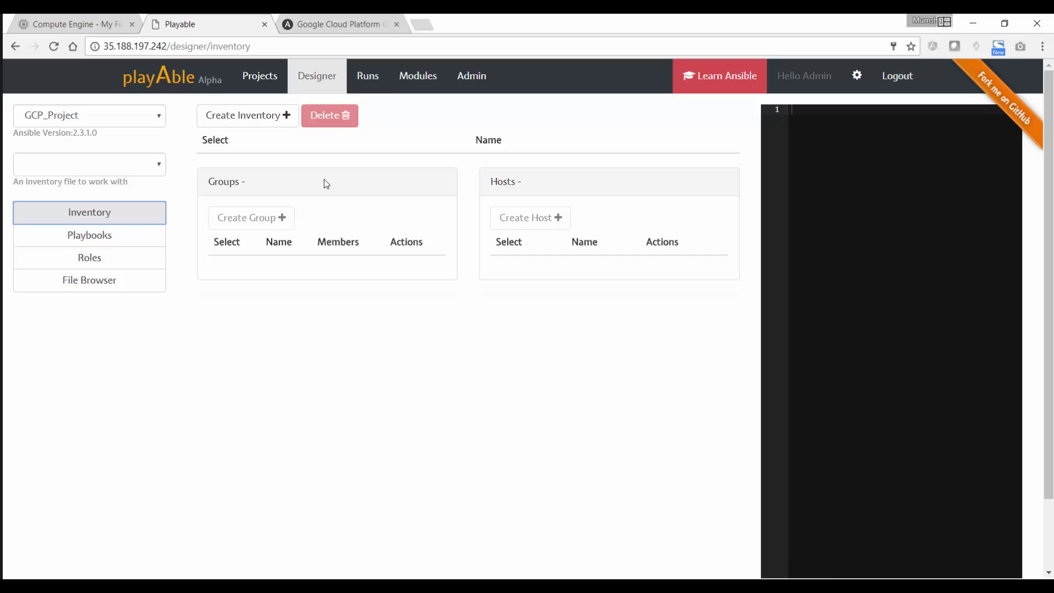
Create an inventory file named inventory and load it for editing.
click(267, 120)
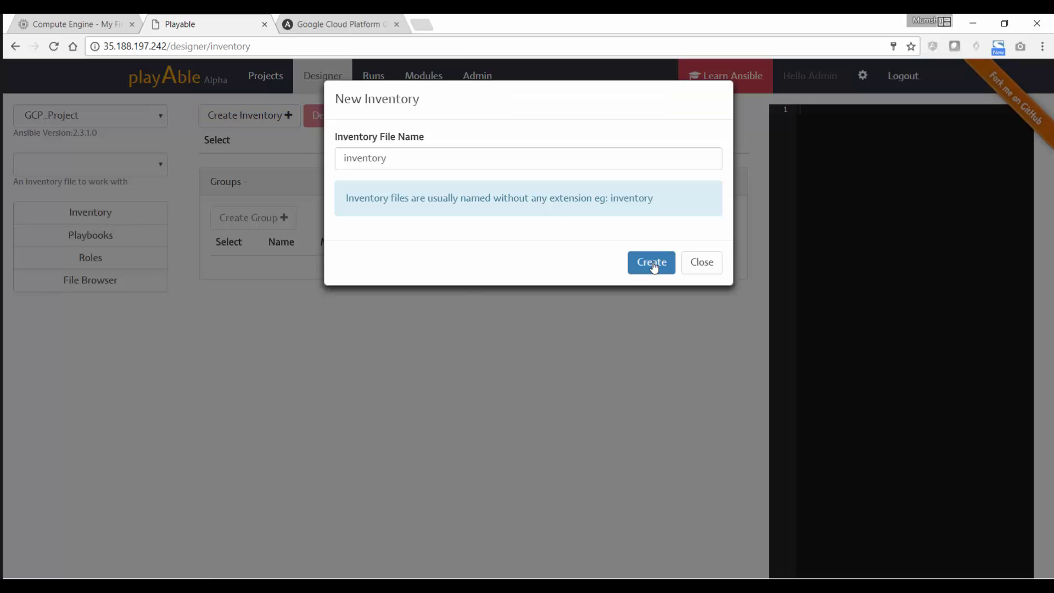
click(653, 265)
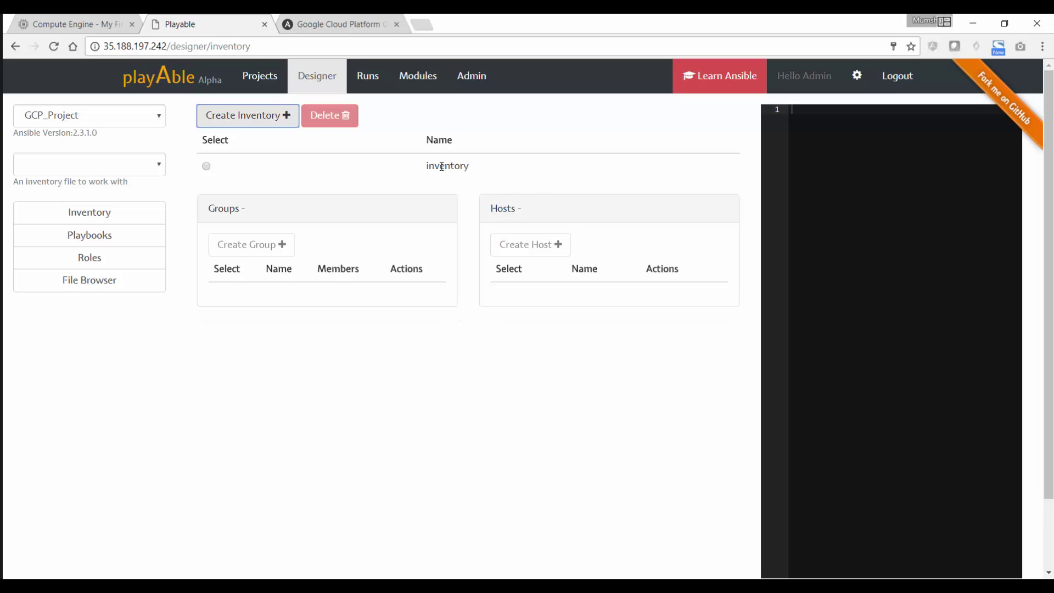
click(207, 166)
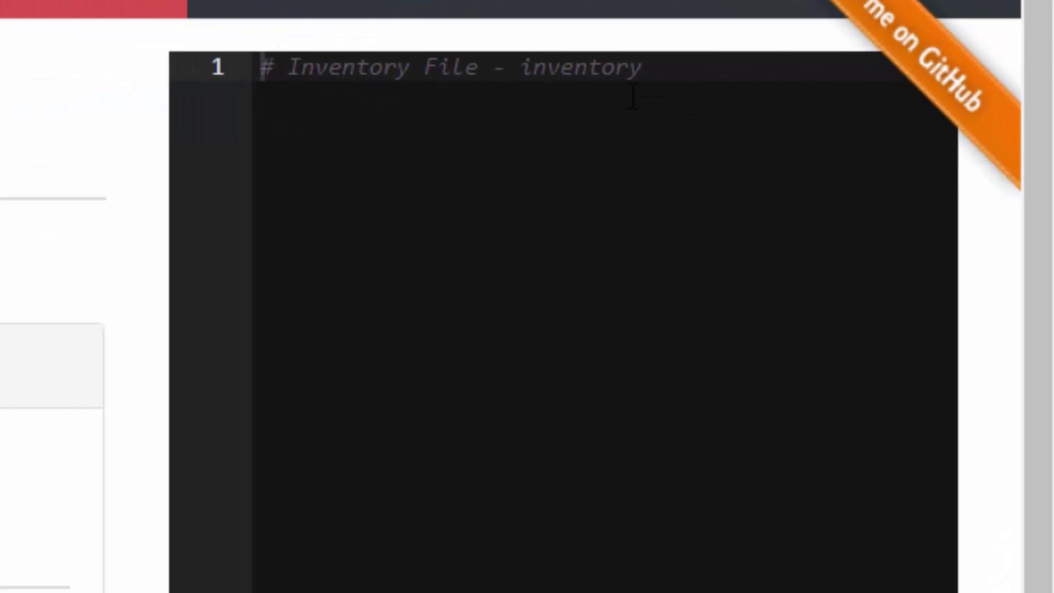
click(633, 97)
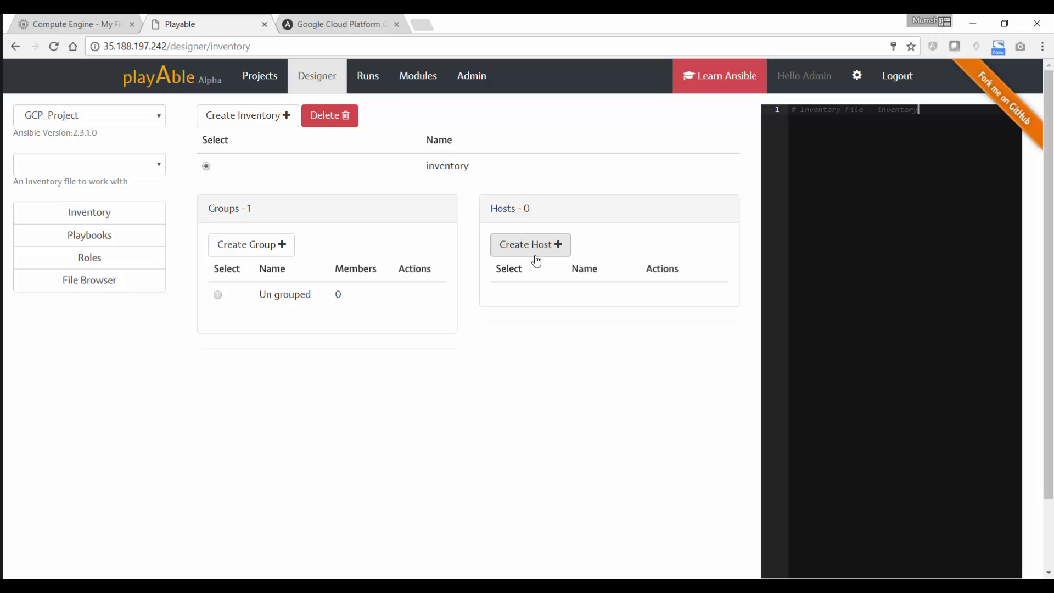
Add a new host localhost with host variable ansbile_connection set to local.
click(535, 256)
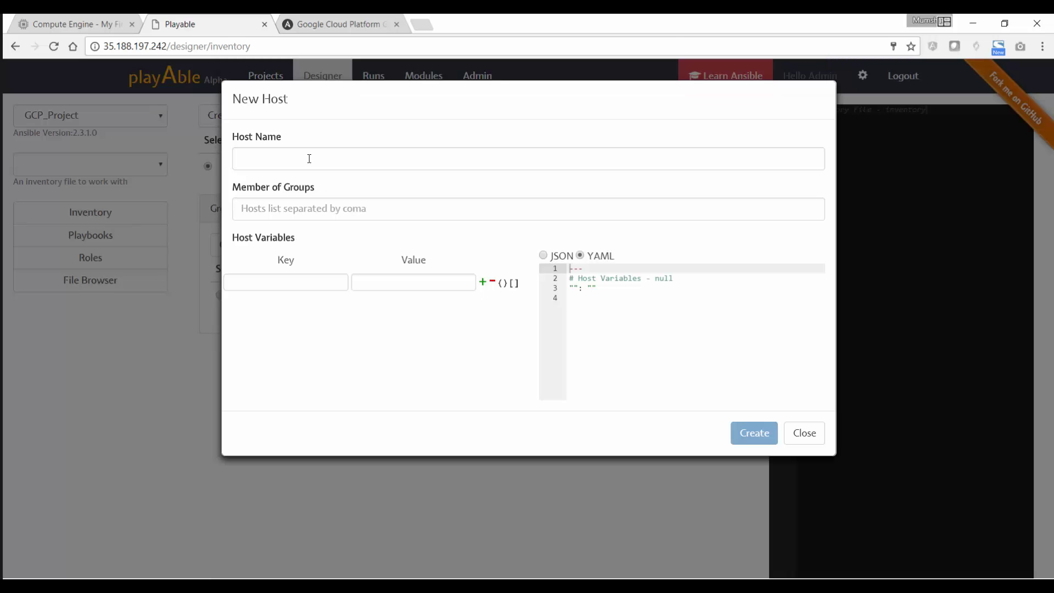
click(309, 159)
text(locla)
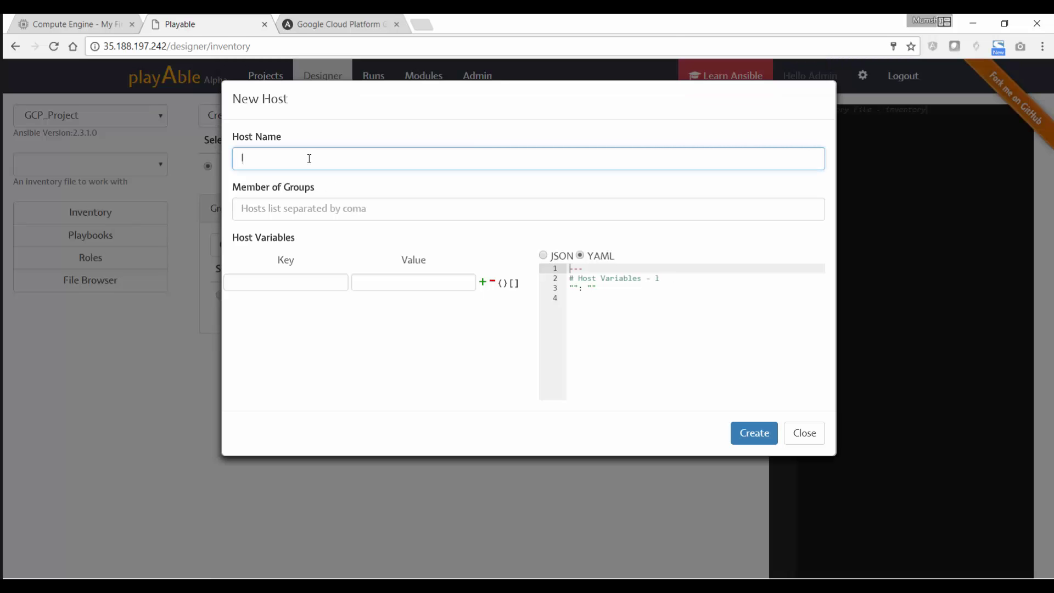
key(BackSpace)
key(BackSpace)
text(alhost)
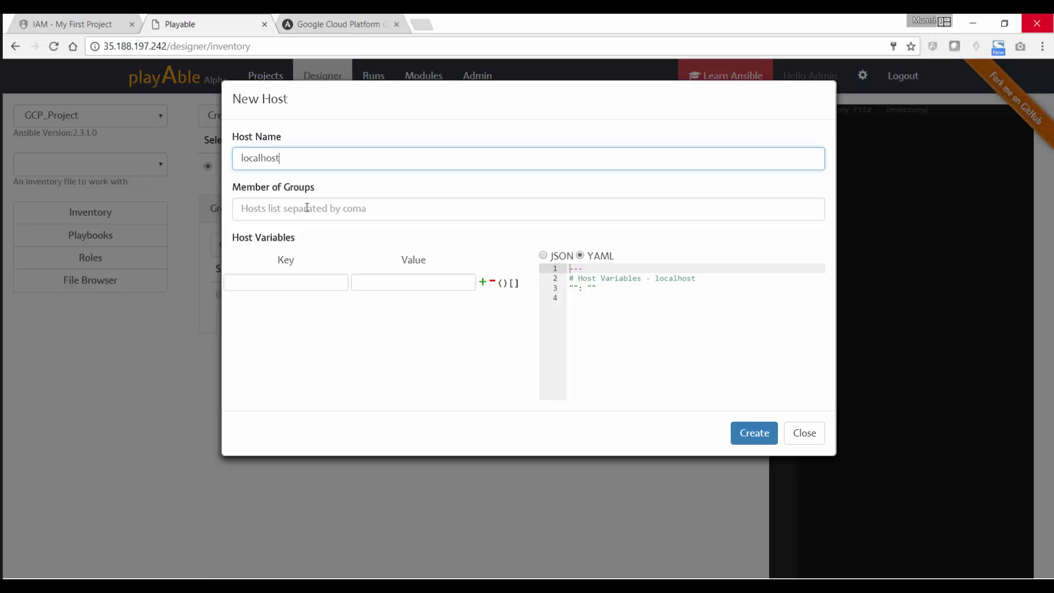
click(282, 283)
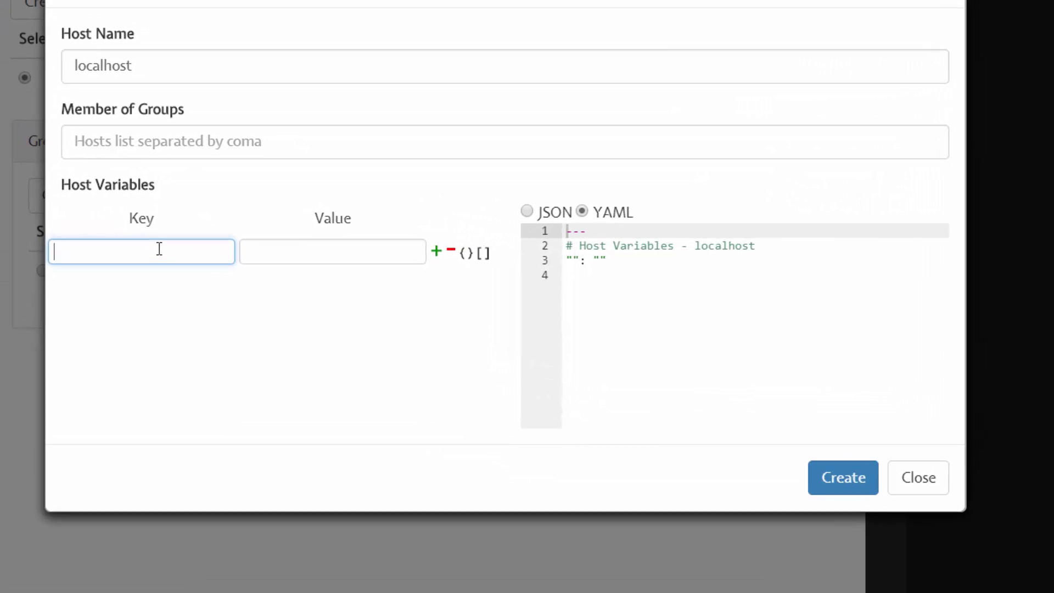
text(ansbile_c)
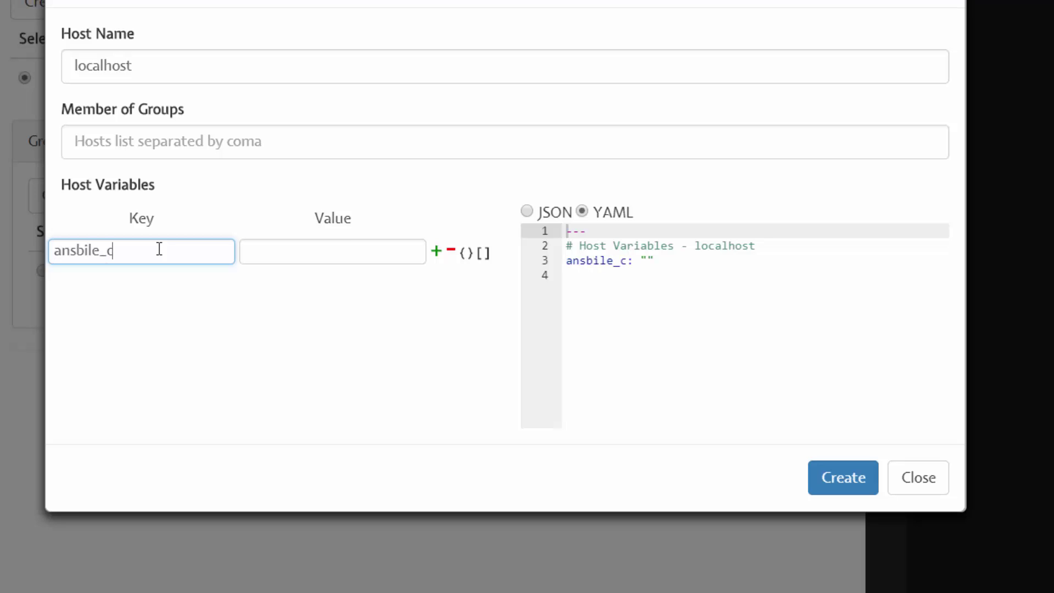
text(onnection)
key(Tab)
text(local)
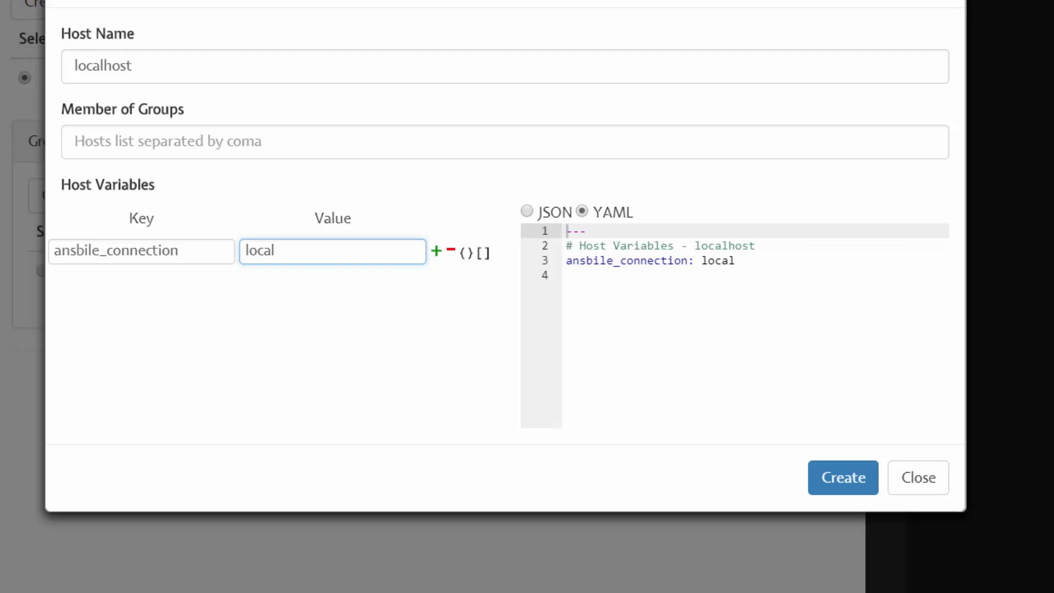
Scroll the Ansible Google Cloud Platform Guide down to its Credentials section.
click(375, 24)
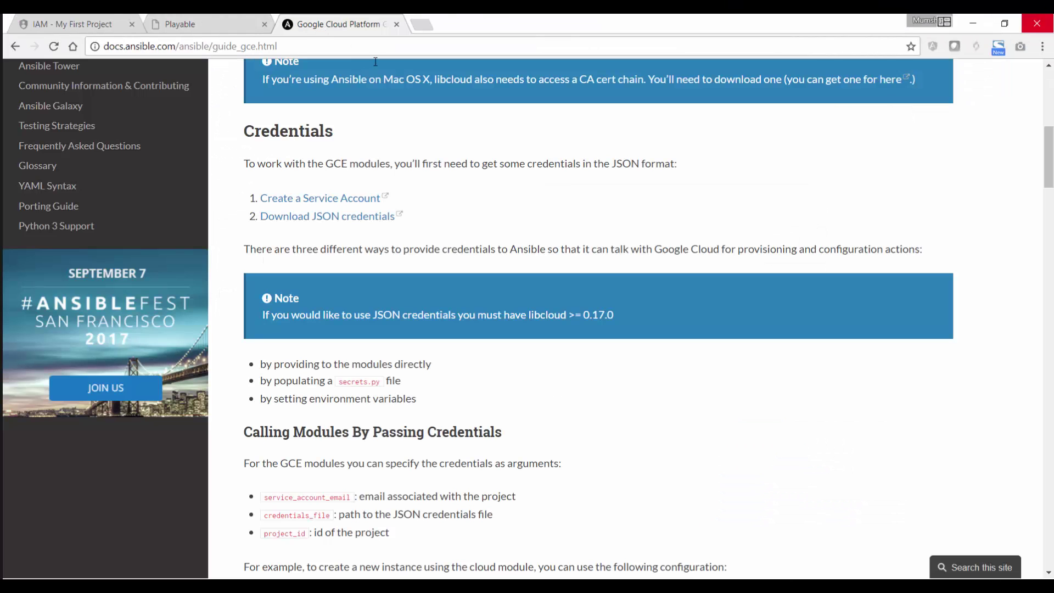
scroll(360, 186, up, 9)
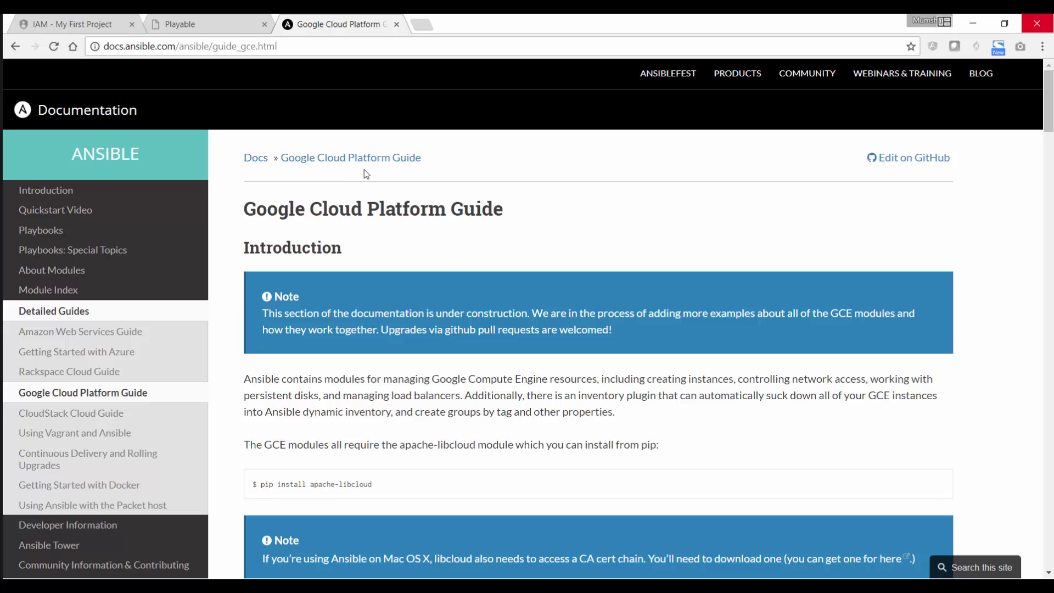
scroll(356, 275, down, 3)
scroll(349, 278, down, 4)
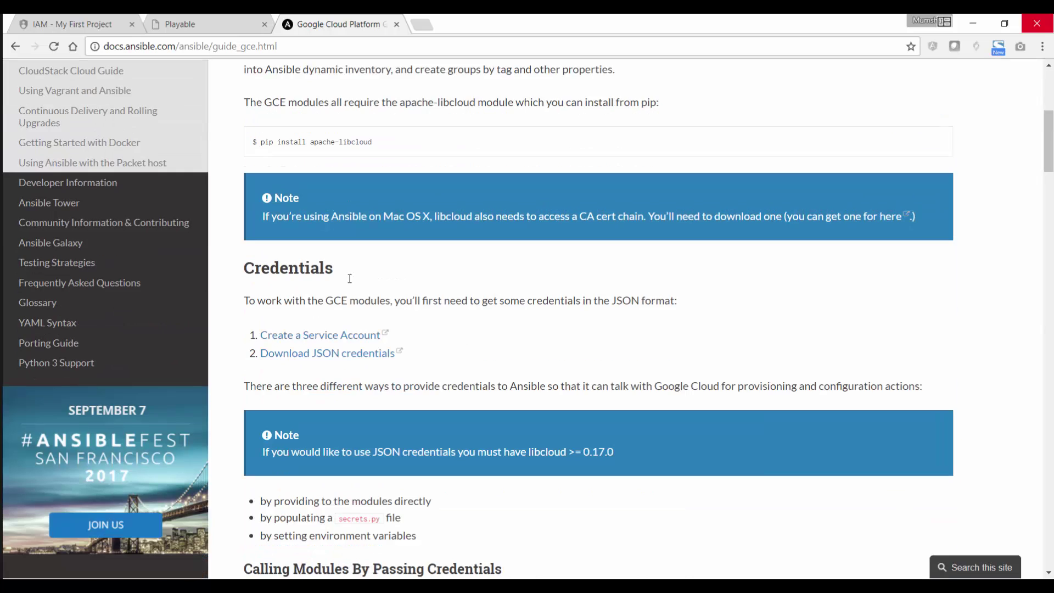
scroll(271, 249, down, 3)
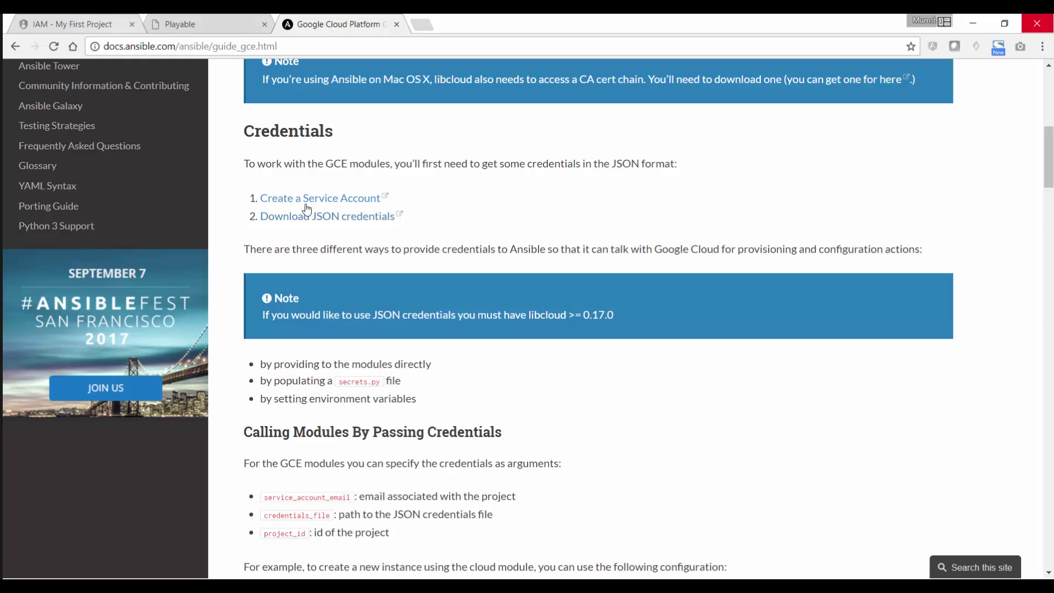
Highlight the playable service account email on the IAM page, then open Service accounts.
click(88, 24)
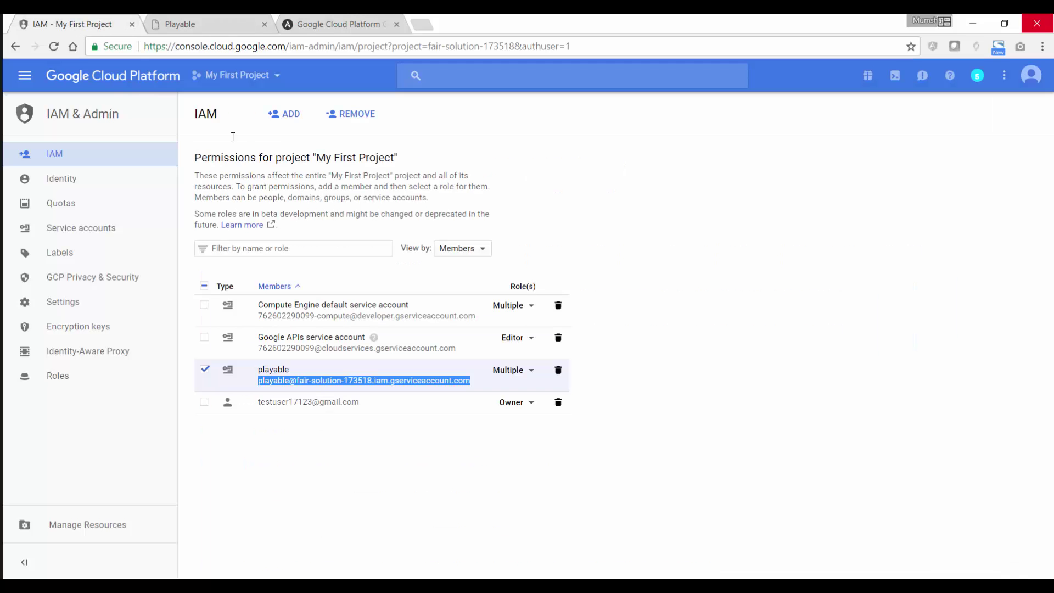
click(664, 332)
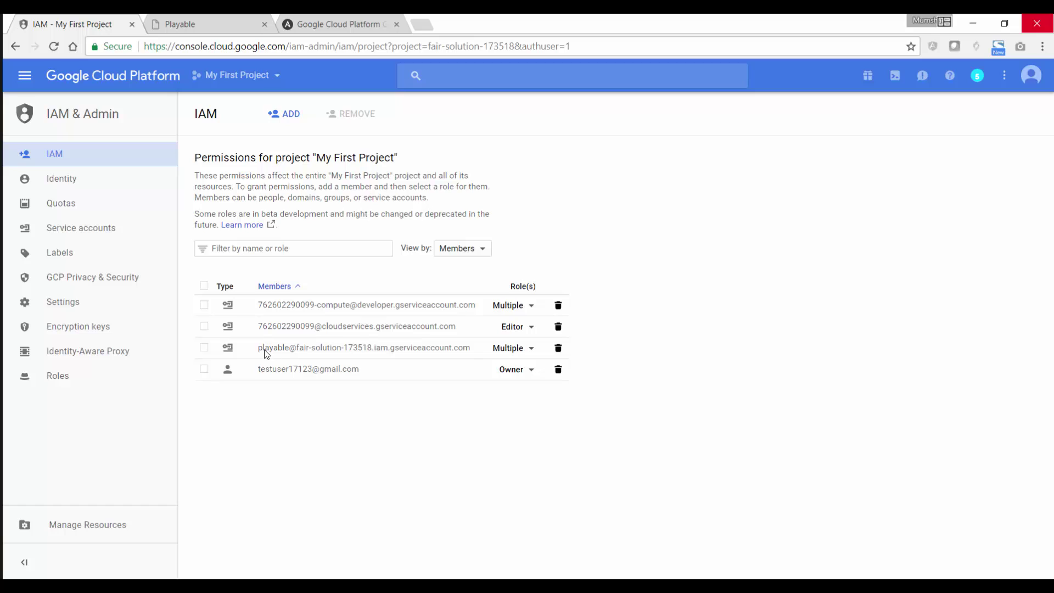
drag(258, 347, 478, 372)
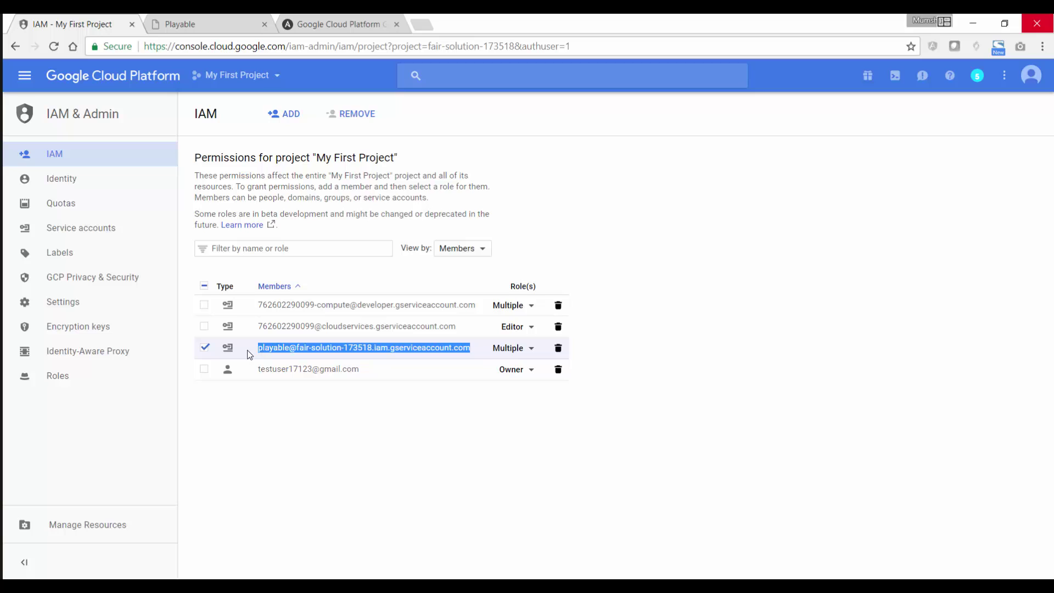
click(334, 160)
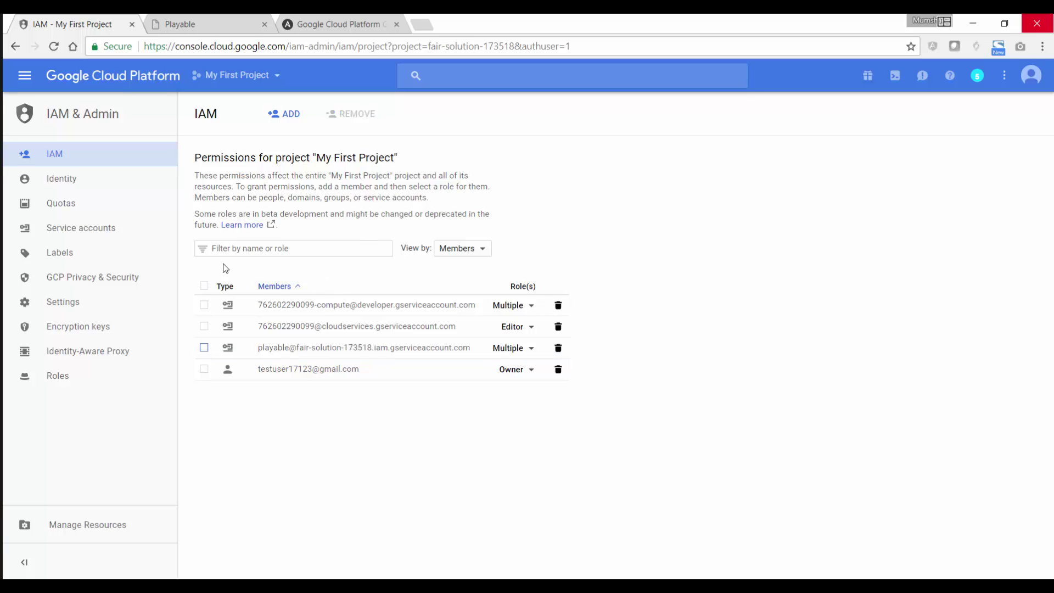
click(88, 233)
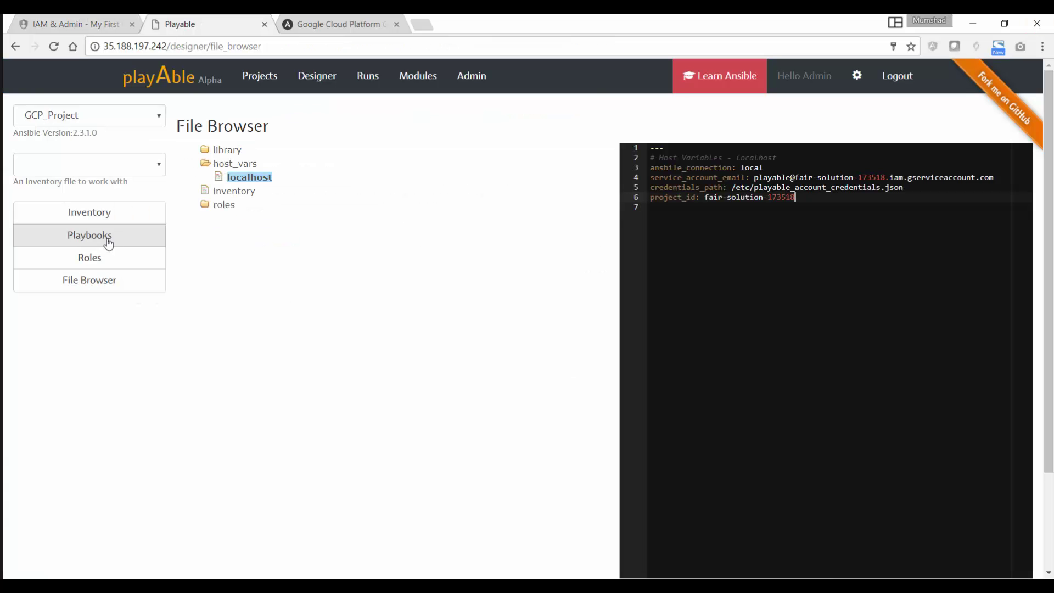
Create a playbook named GCP_demo.yml and open it.
click(104, 237)
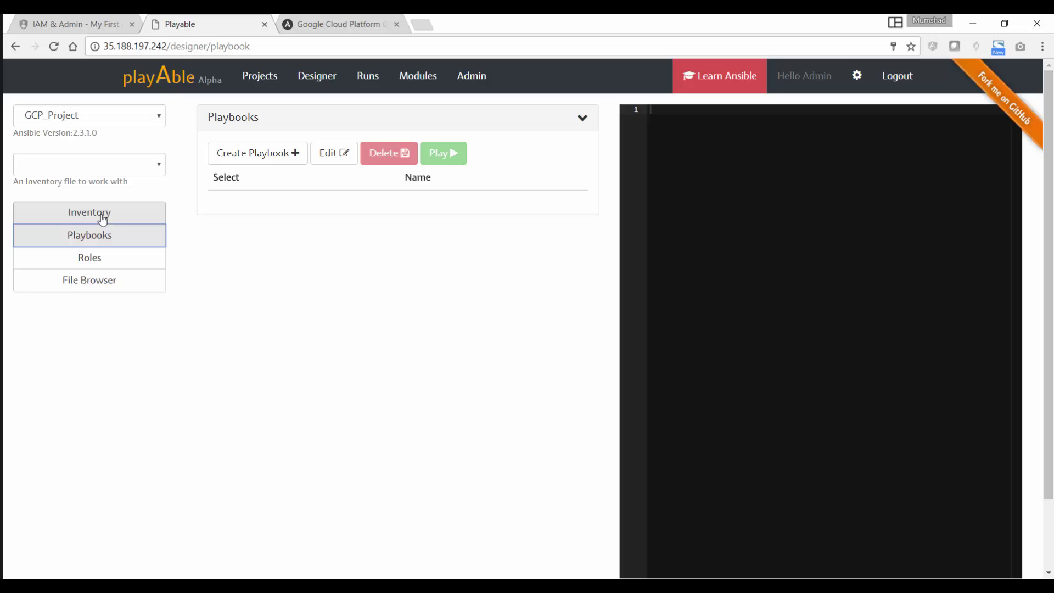
click(247, 163)
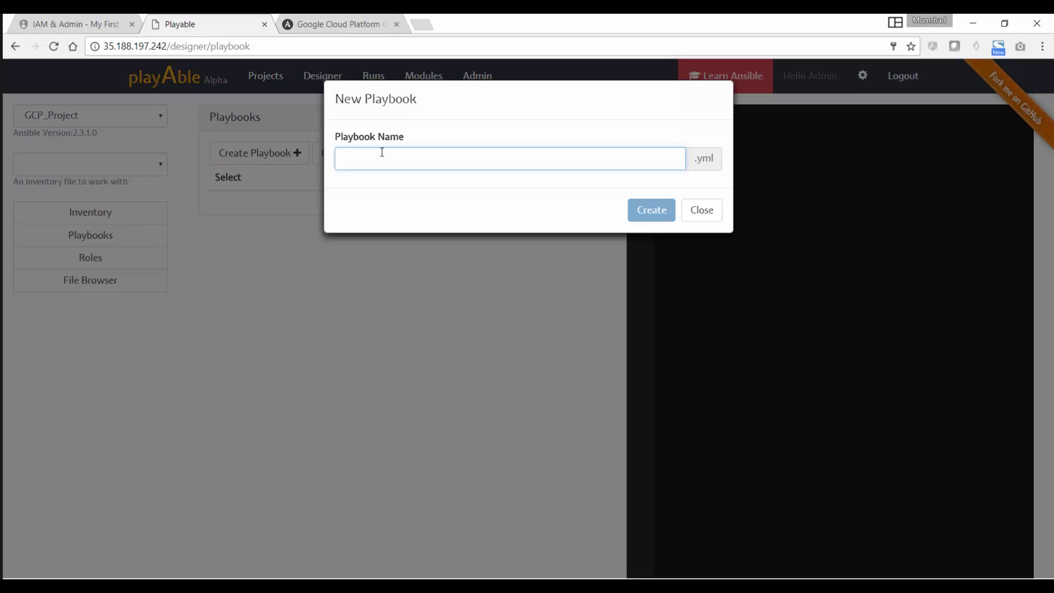
text(GCP Demo)
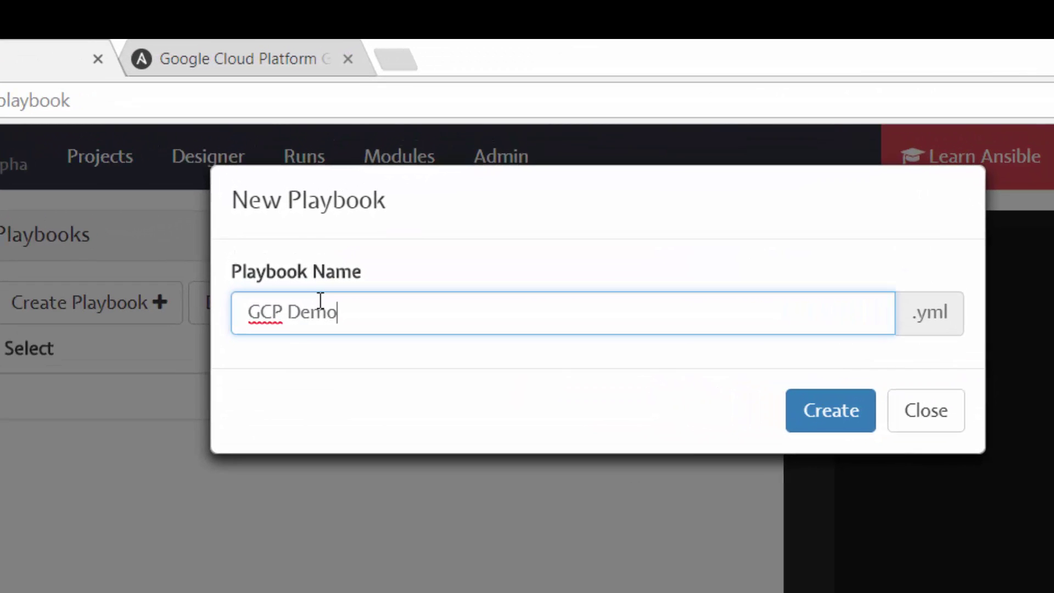
key(BackSpace)
key(BackSpace)
key(BackSpace)
key(BackSpace)
key(BackSpace)
text(_demp)
key(BackSpace)
text(o)
click(830, 429)
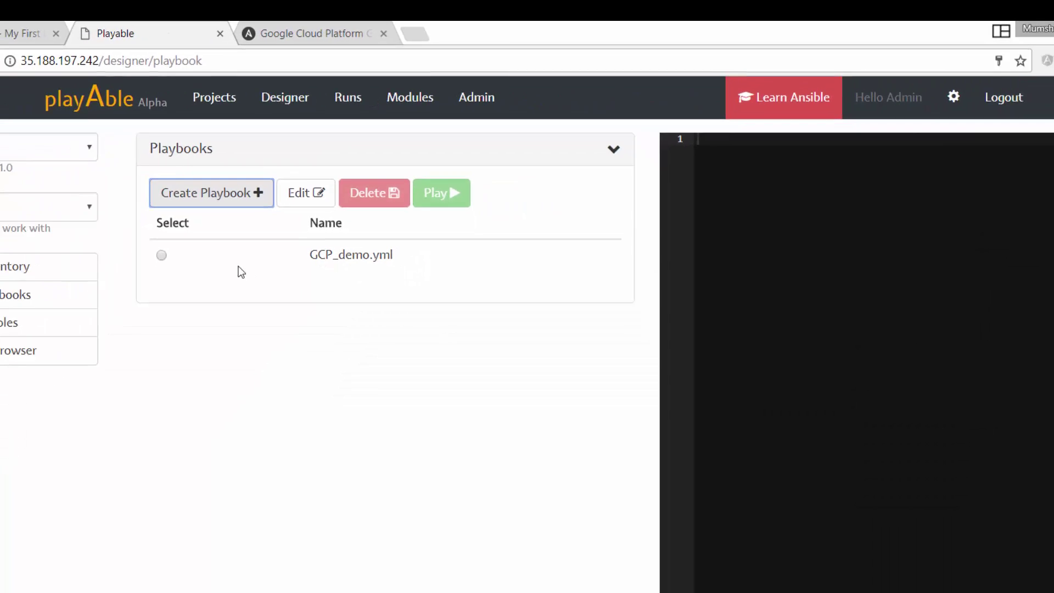
click(59, 352)
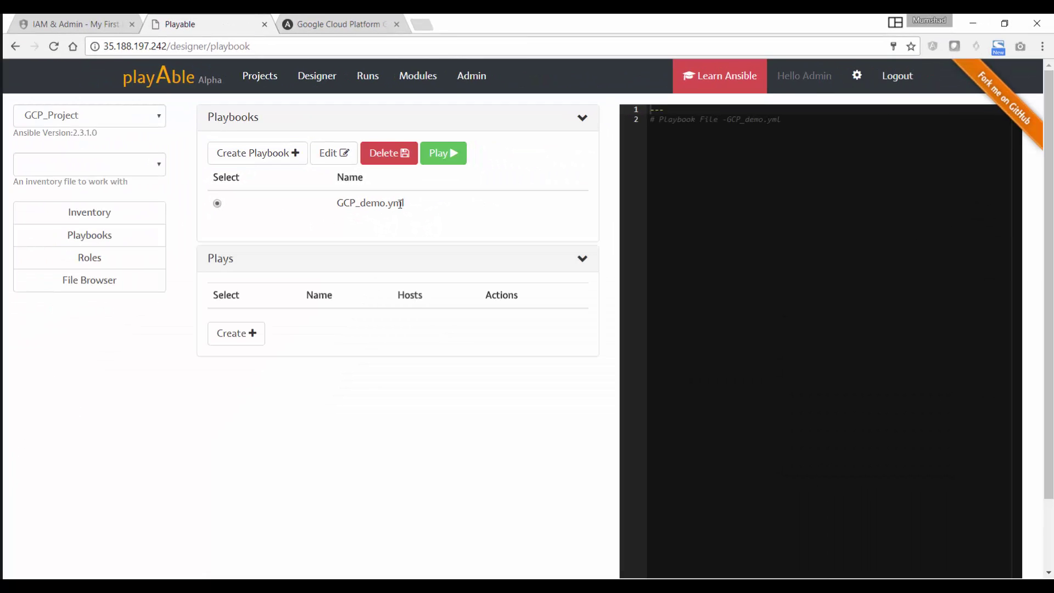
Start a new play named 'Deploy Application on GCP', reusing that name as its tags.
click(245, 333)
click(289, 158)
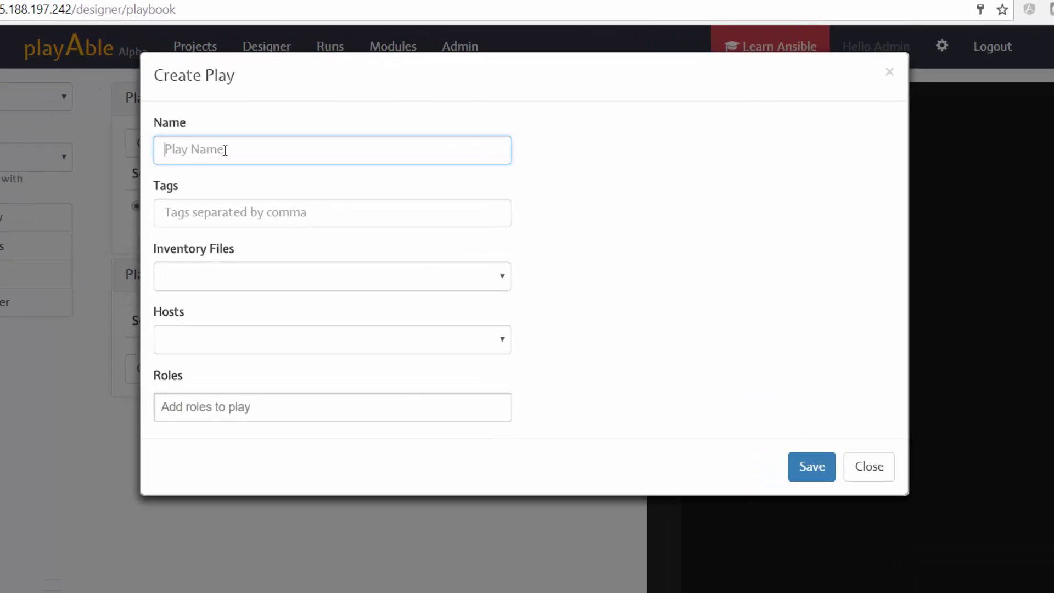
text(Deploy)
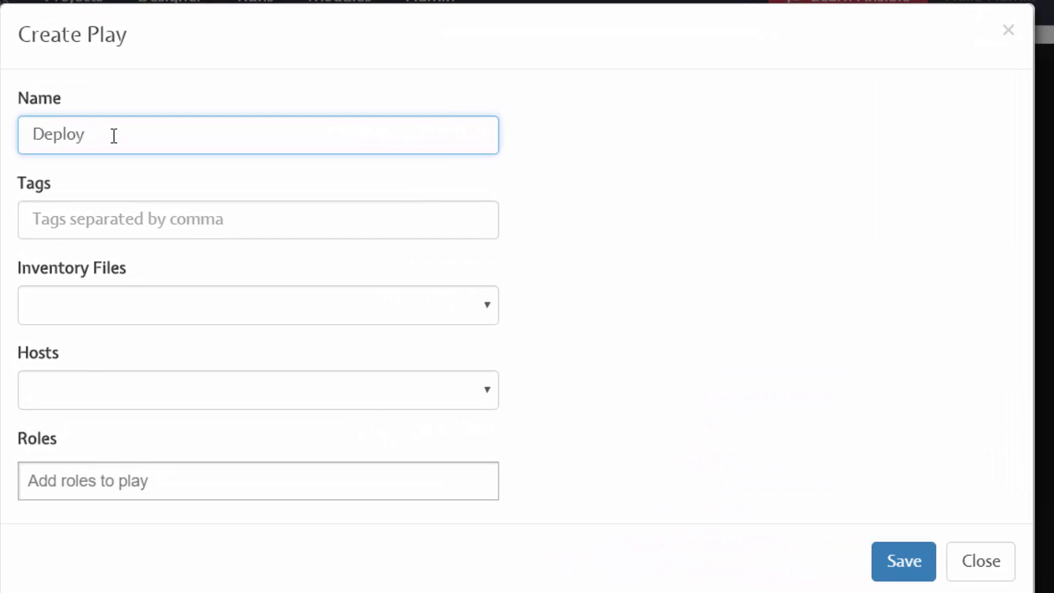
text( Application on gC)
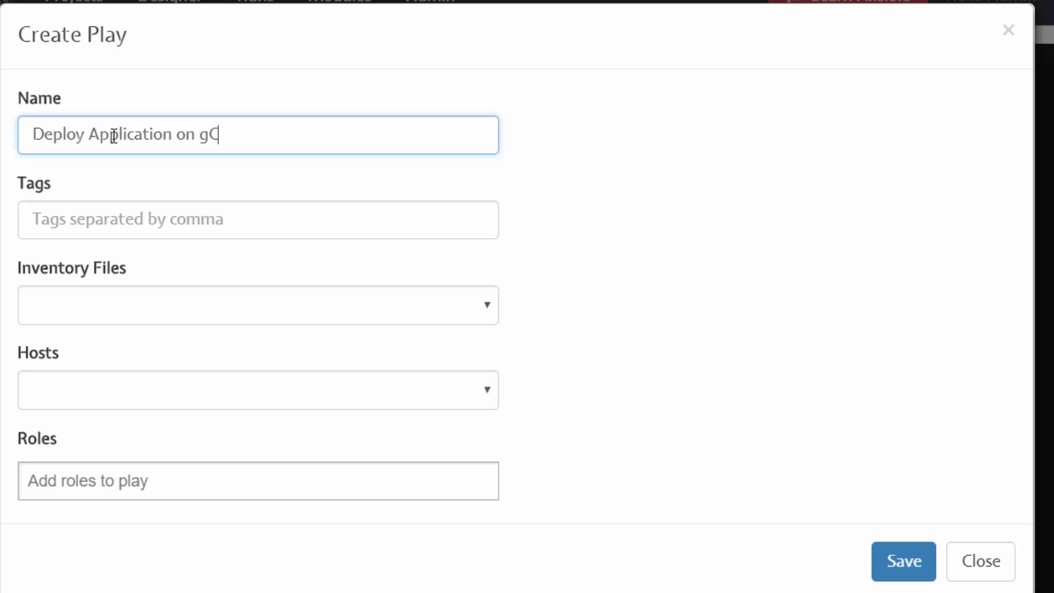
key(BackSpace)
key(BackSpace)
key(BackSpace)
text(GCP)
click(145, 218)
key(shift+Tab)
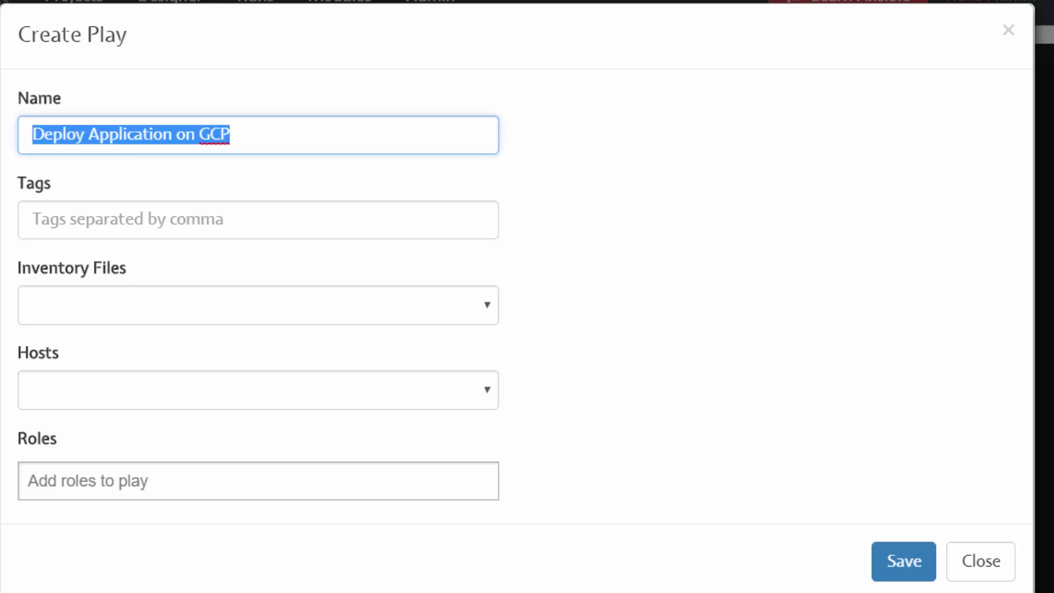
key(ctrl+c)
key(Tab)
key(ctrl+v)
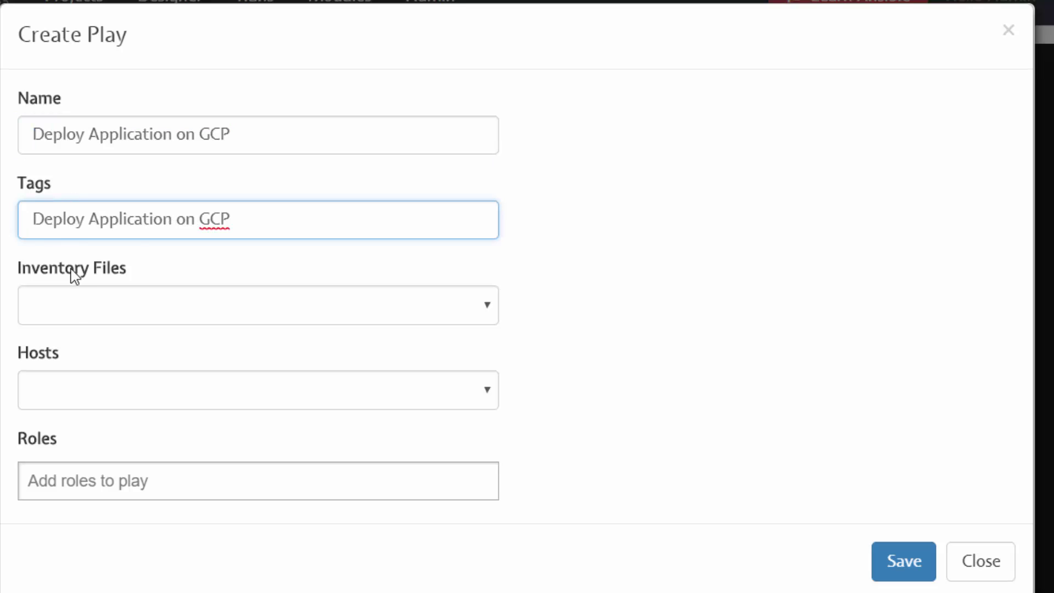
Choose the inventory file and host localhost for the play, then save it.
click(73, 319)
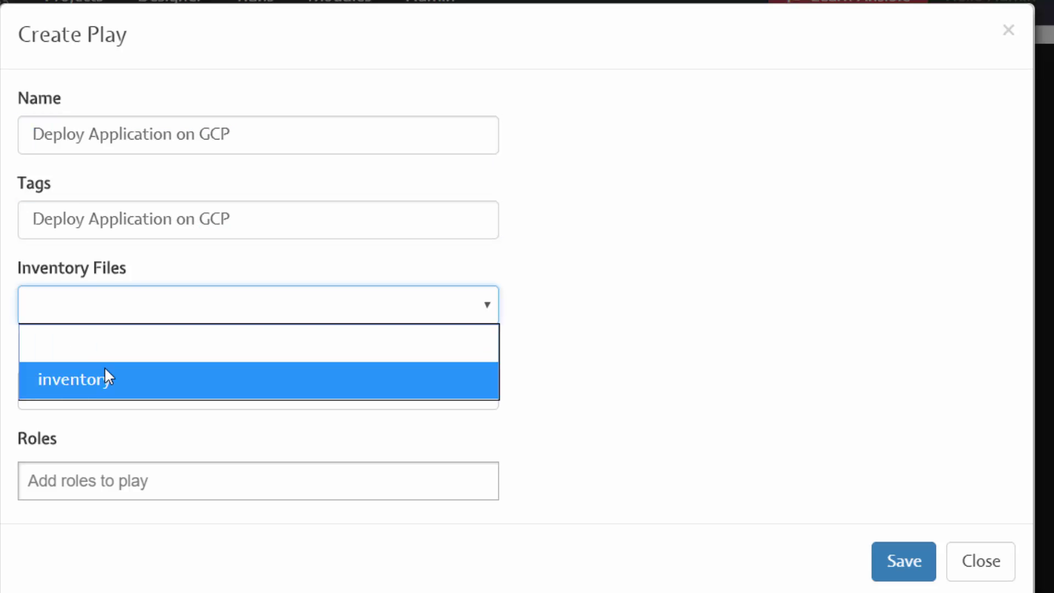
click(105, 371)
click(106, 391)
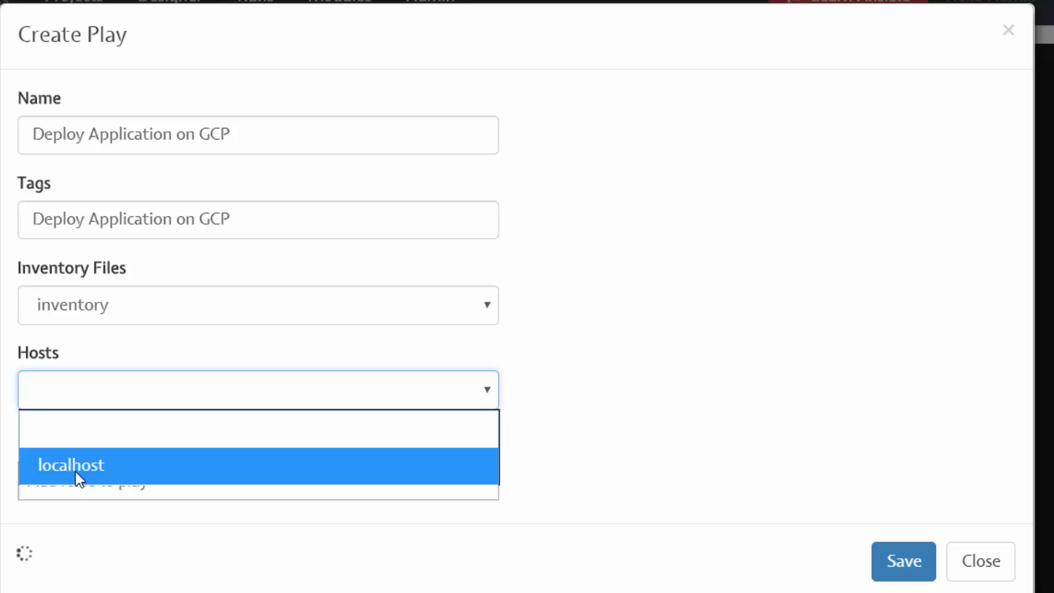
click(76, 467)
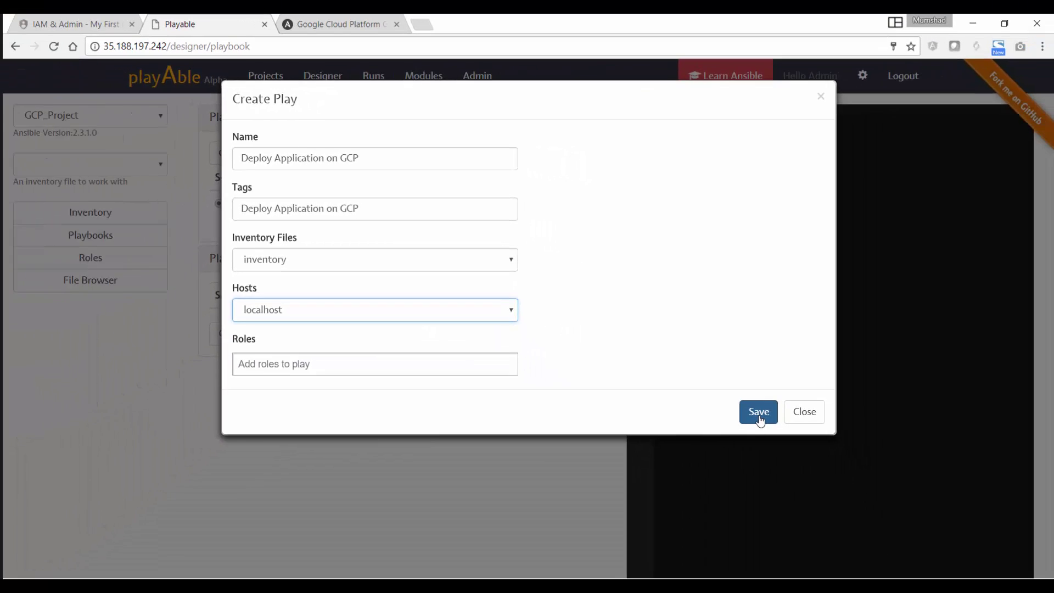
click(904, 561)
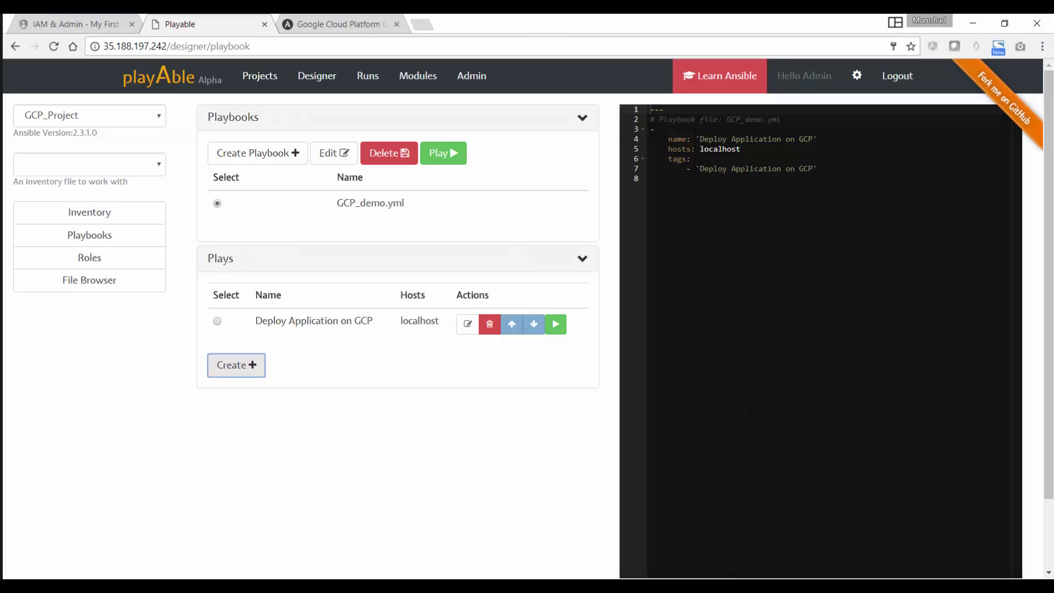
Create a task named 'Deploy Compute Engines on GCP' and enter gce as its module.
click(218, 323)
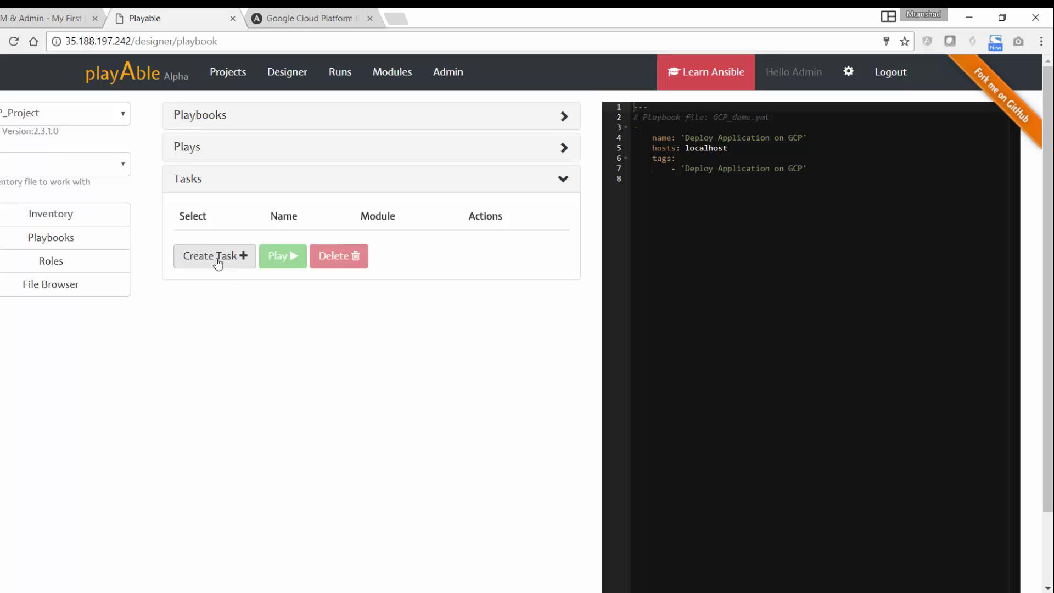
click(248, 254)
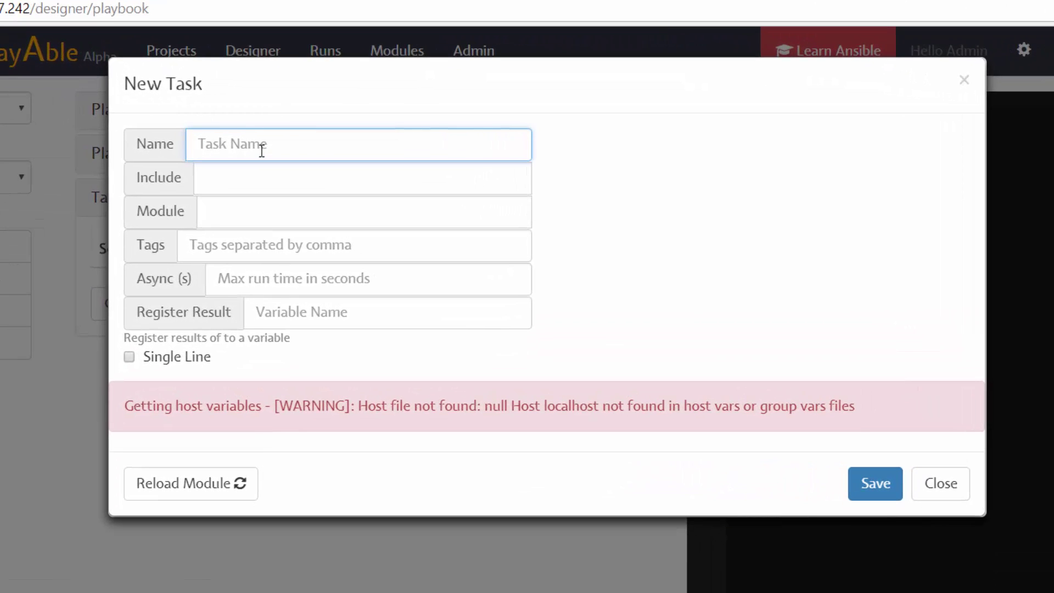
text(Deploy Compute Engines )
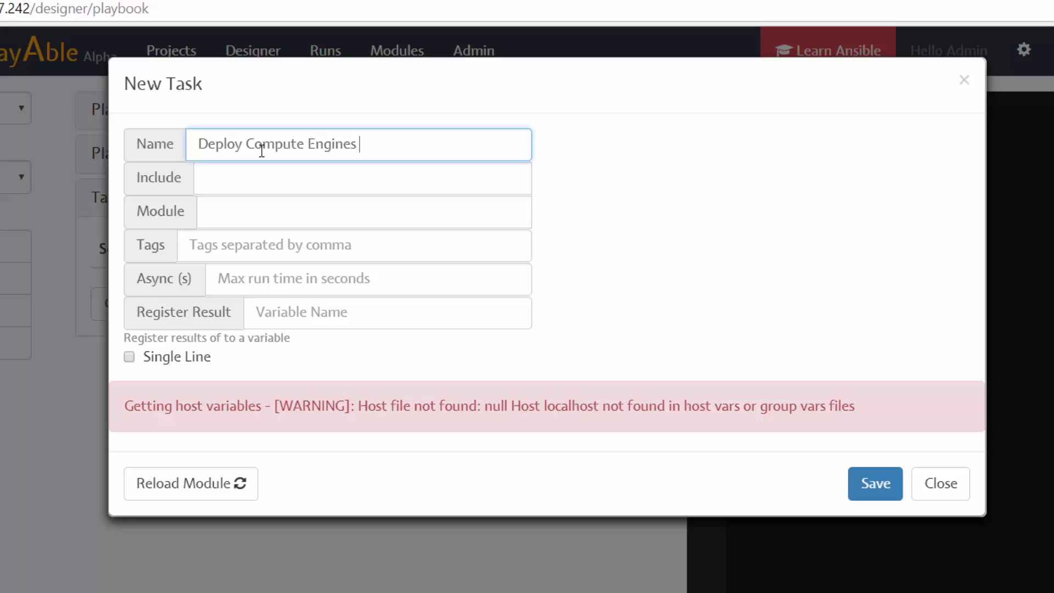
text(on GCP)
click(246, 212)
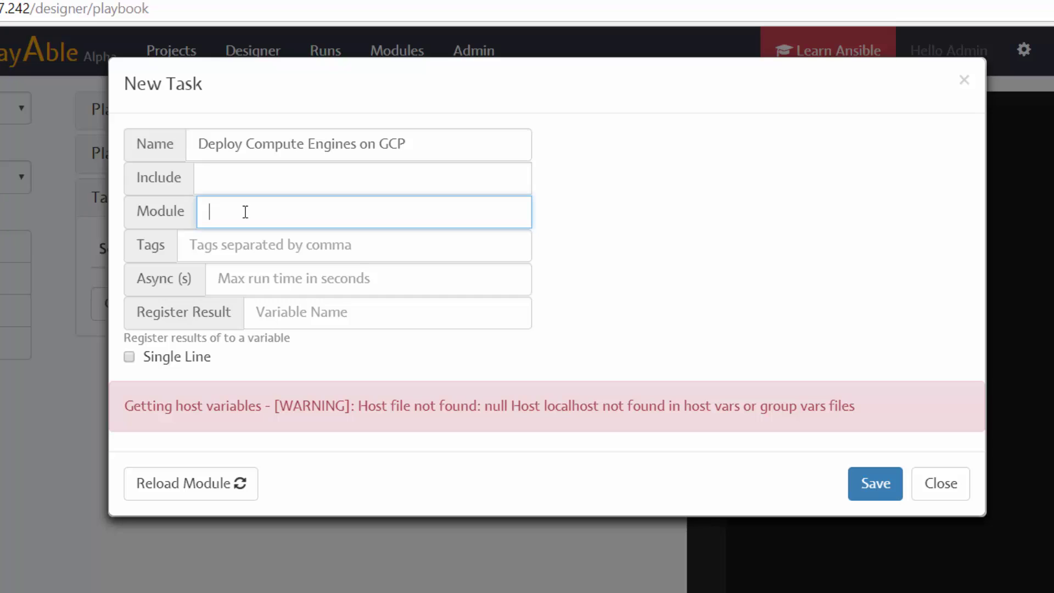
text(g)
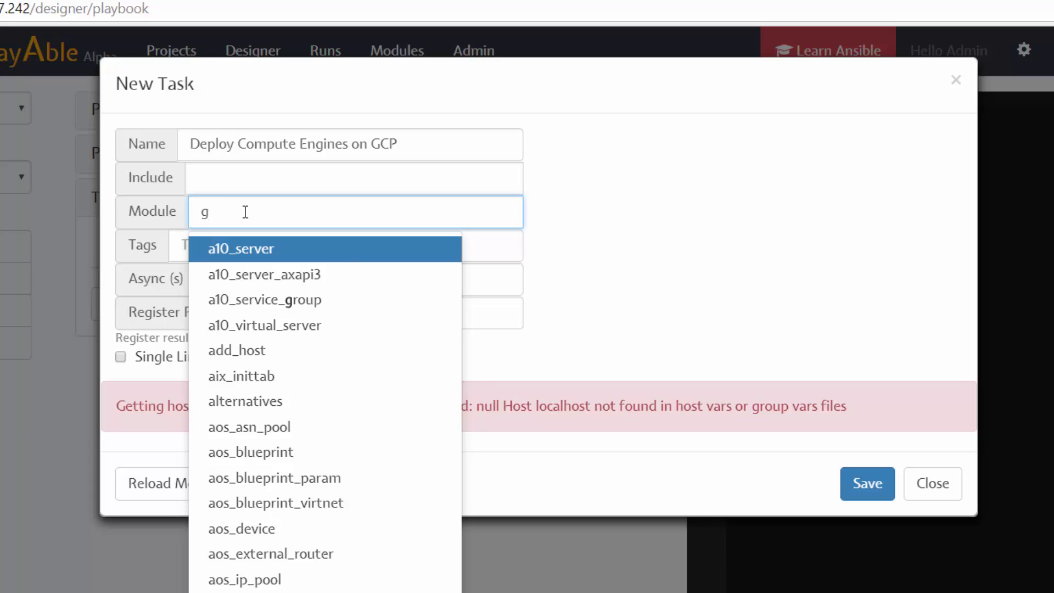
text(ce)
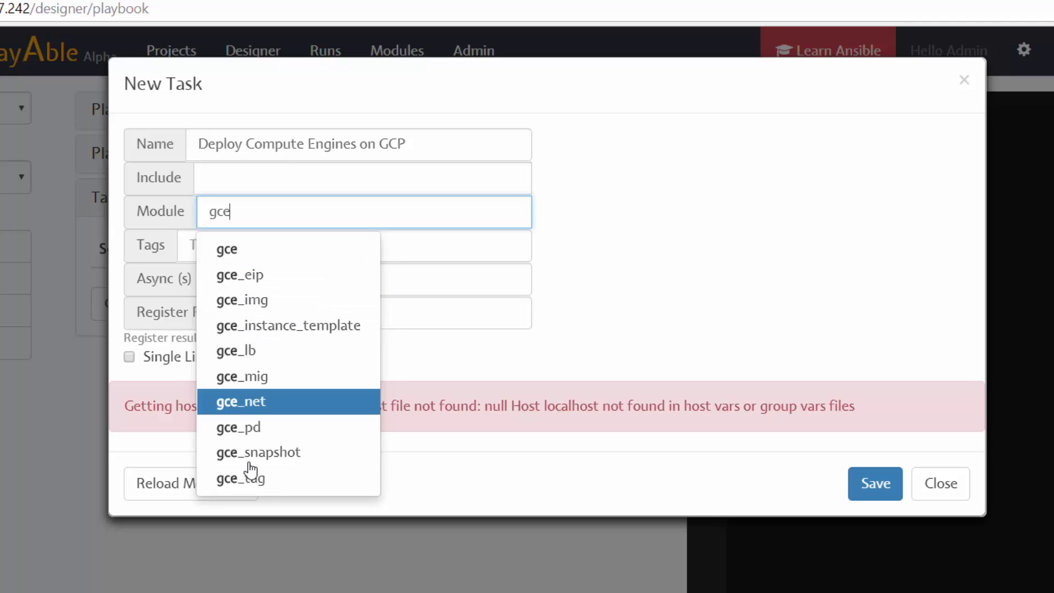
Choose the gce module for the task and review its Help, Examples and Arguments.
click(240, 254)
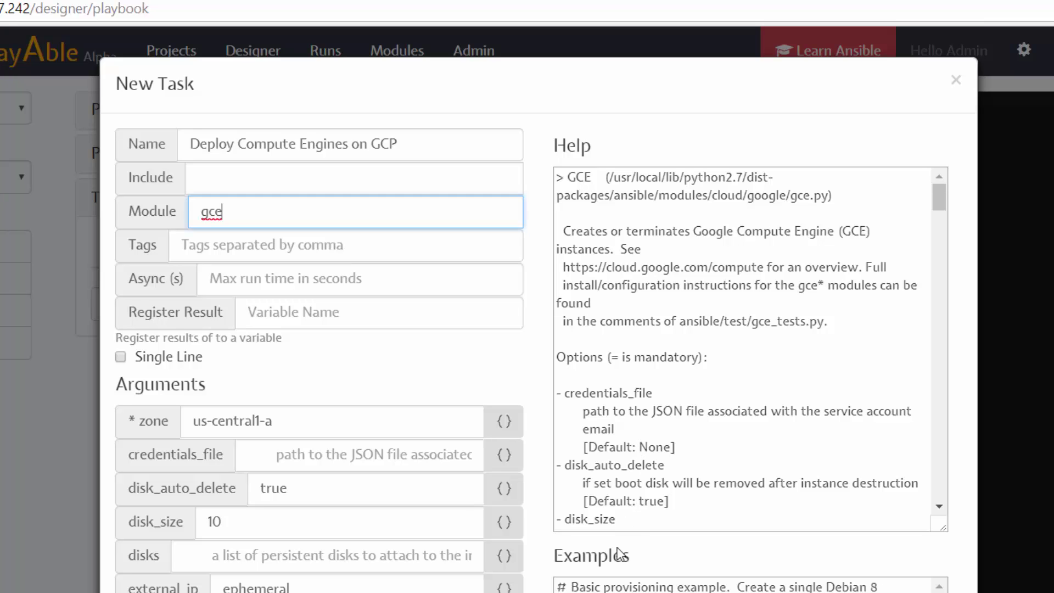
click(654, 560)
scroll(654, 560, down, 2)
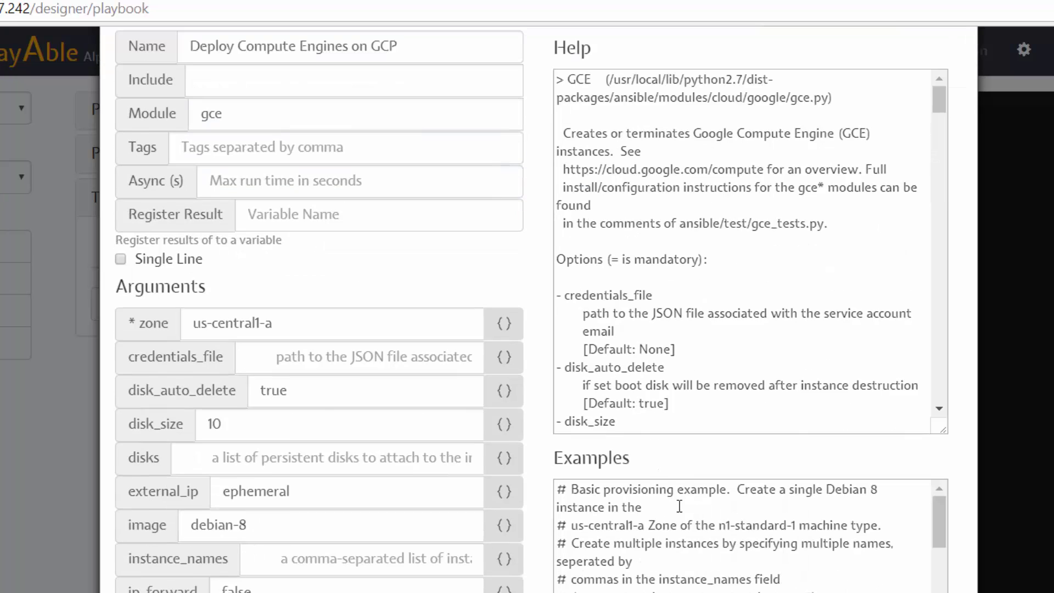
scroll(651, 555, down, 3)
scroll(640, 522, up, 2)
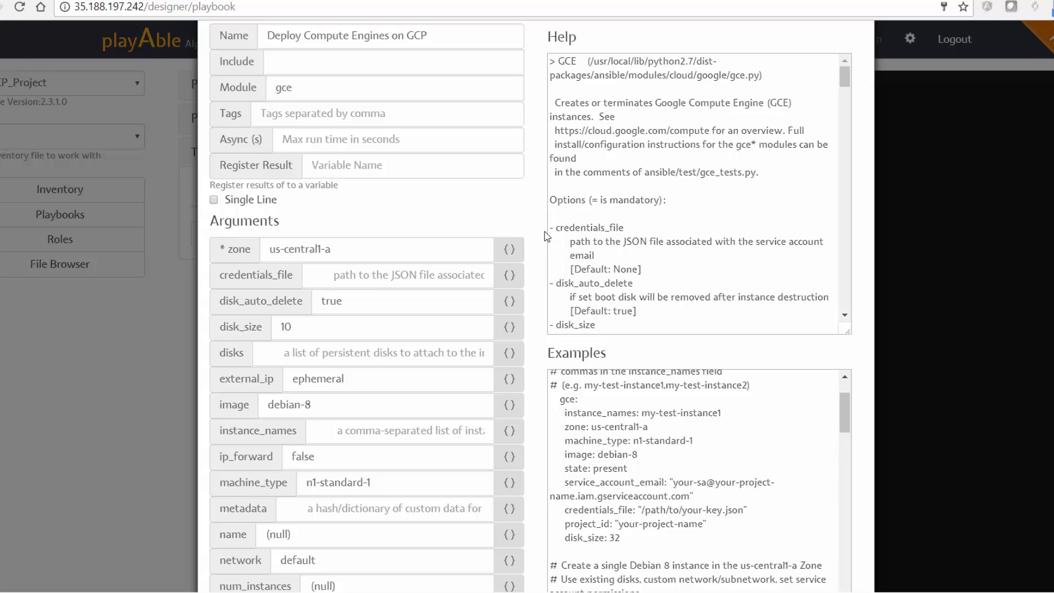
scroll(547, 237, down, 5)
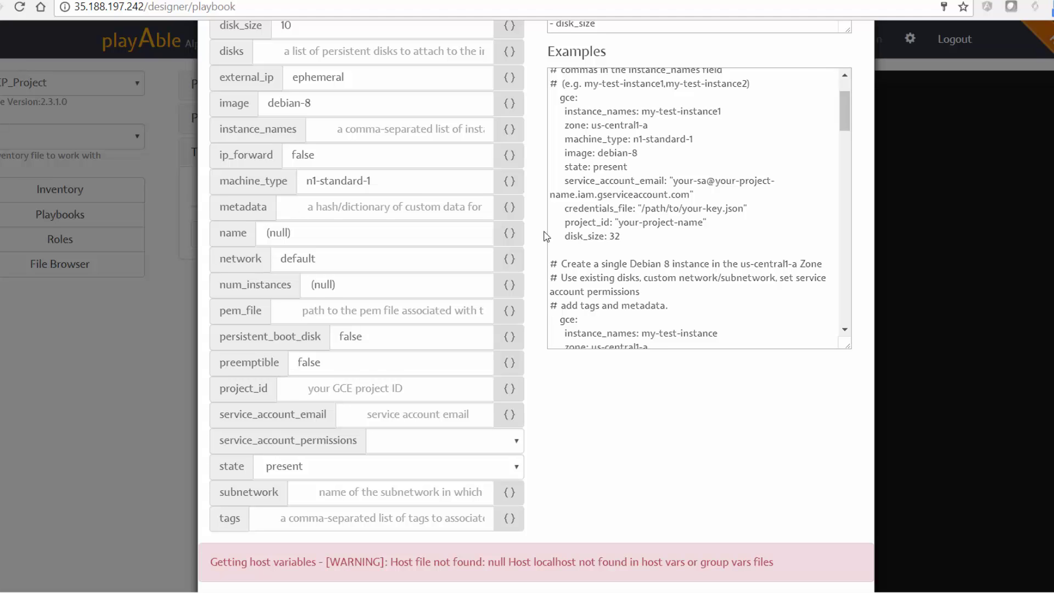
scroll(547, 236, up, 4)
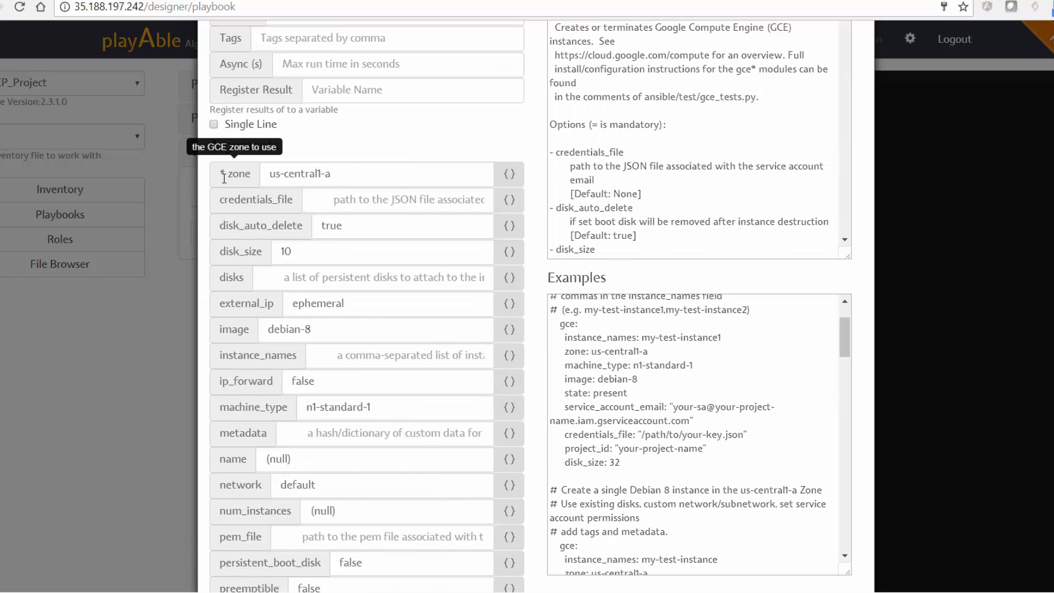
Re-enter the zone argument as us-central1-a.
click(352, 173)
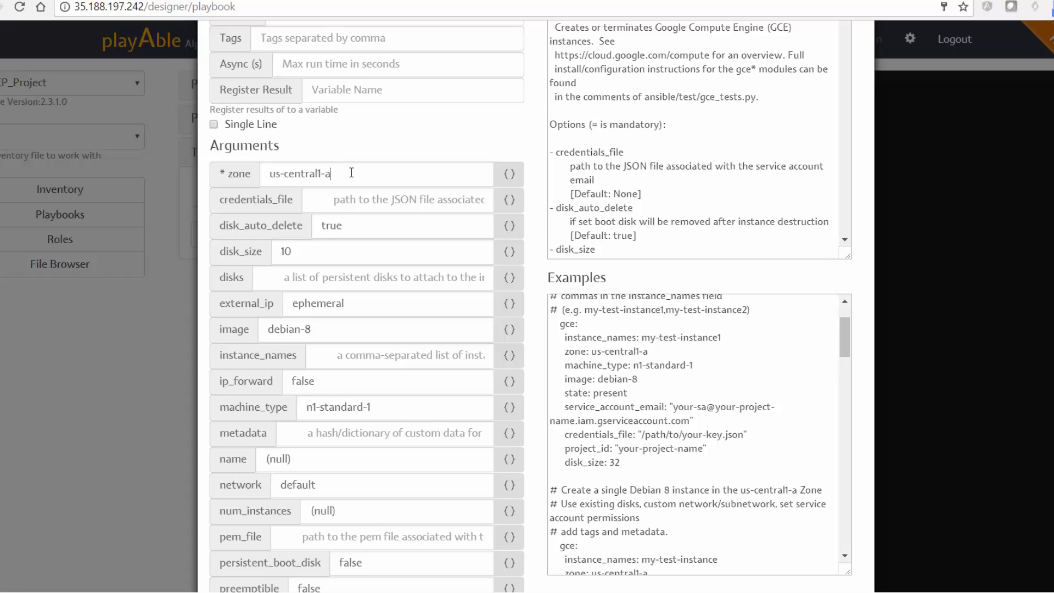
key(ctrl+a)
key(BackSpace)
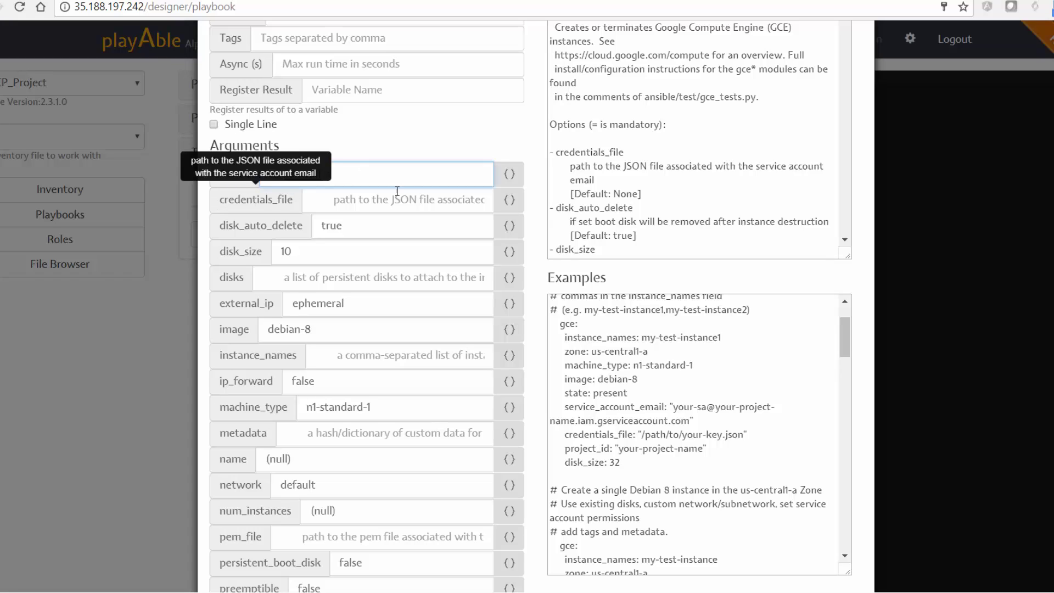
text(us-central1-a)
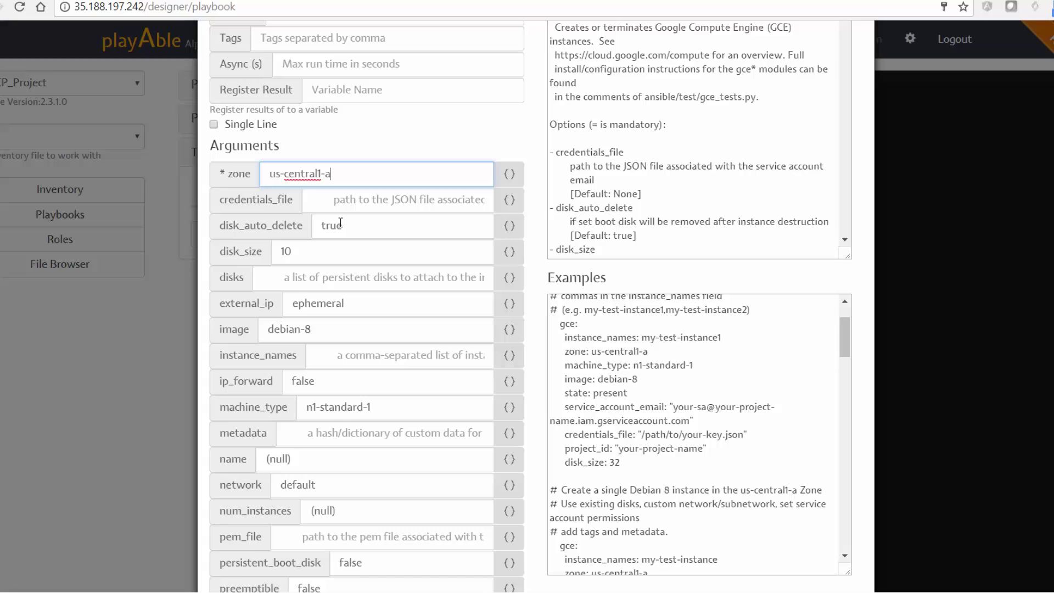
click(352, 197)
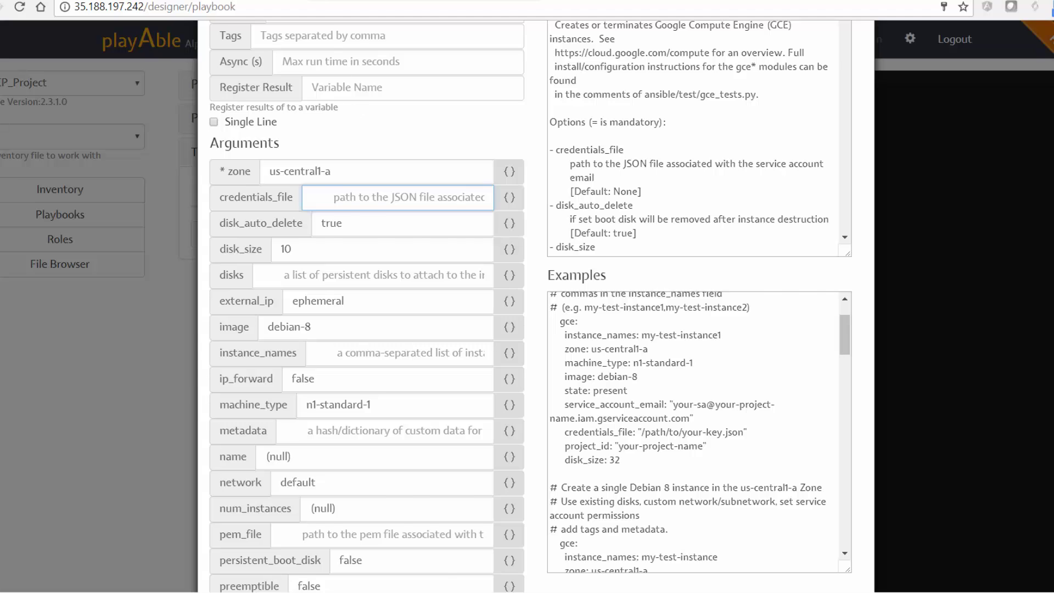
key(ctrl+Tab)
scroll(467, 217, up, 8)
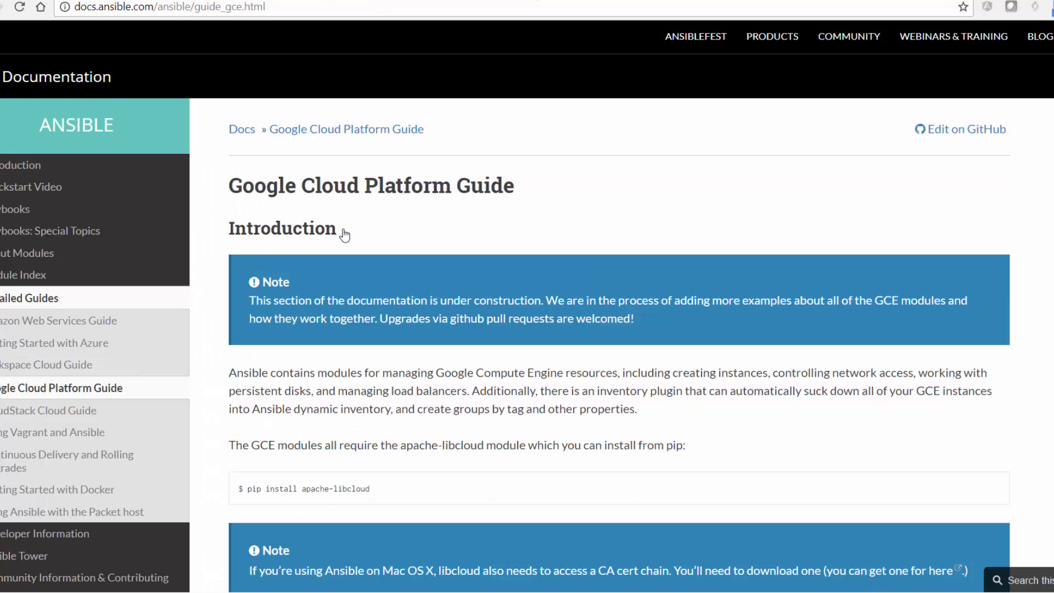
scroll(437, 239, down, 4)
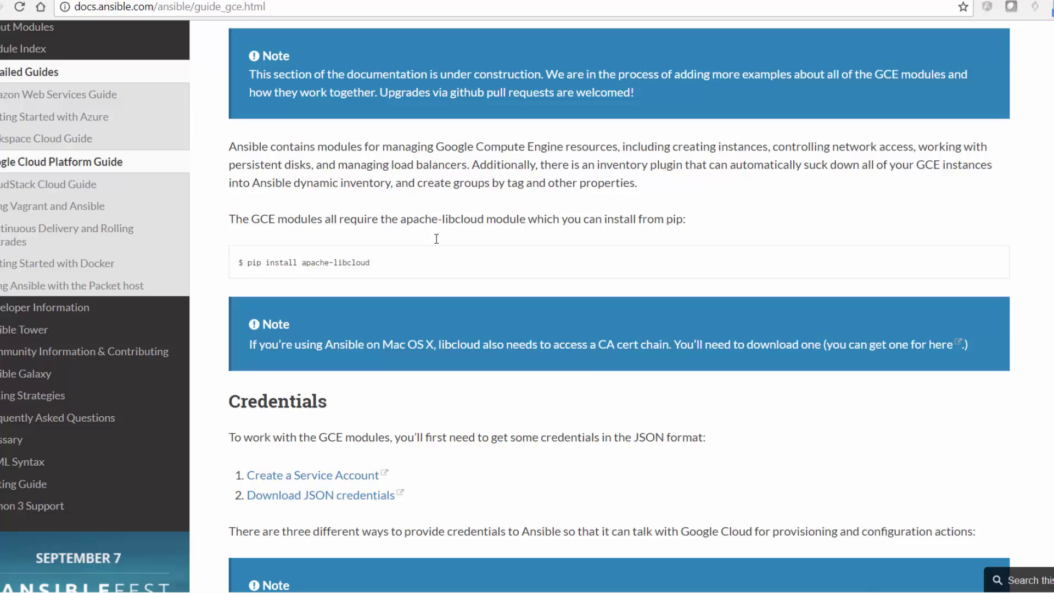
scroll(492, 330, down, 3)
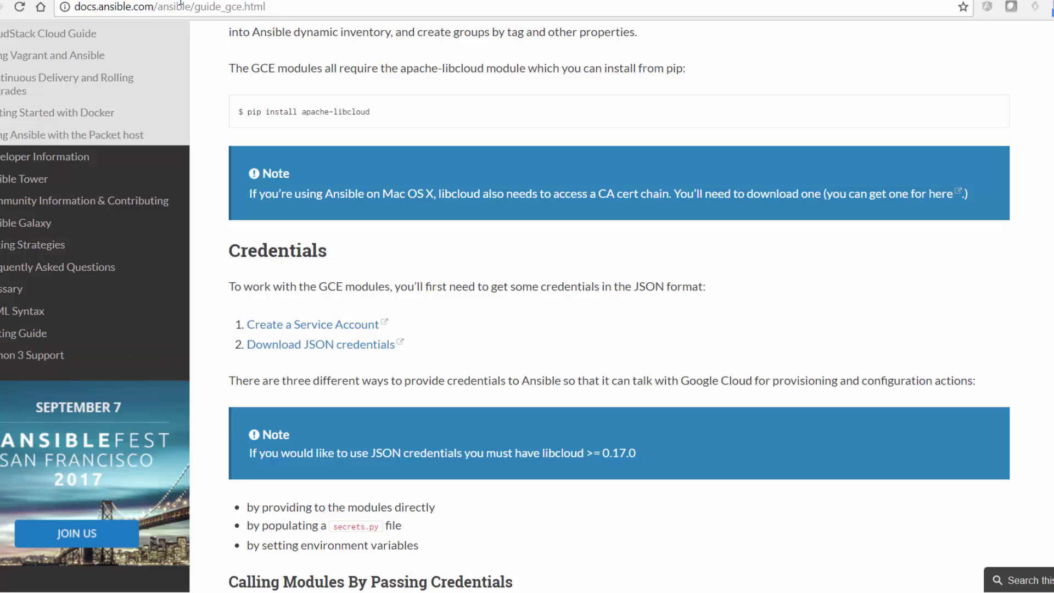
click(224, 1)
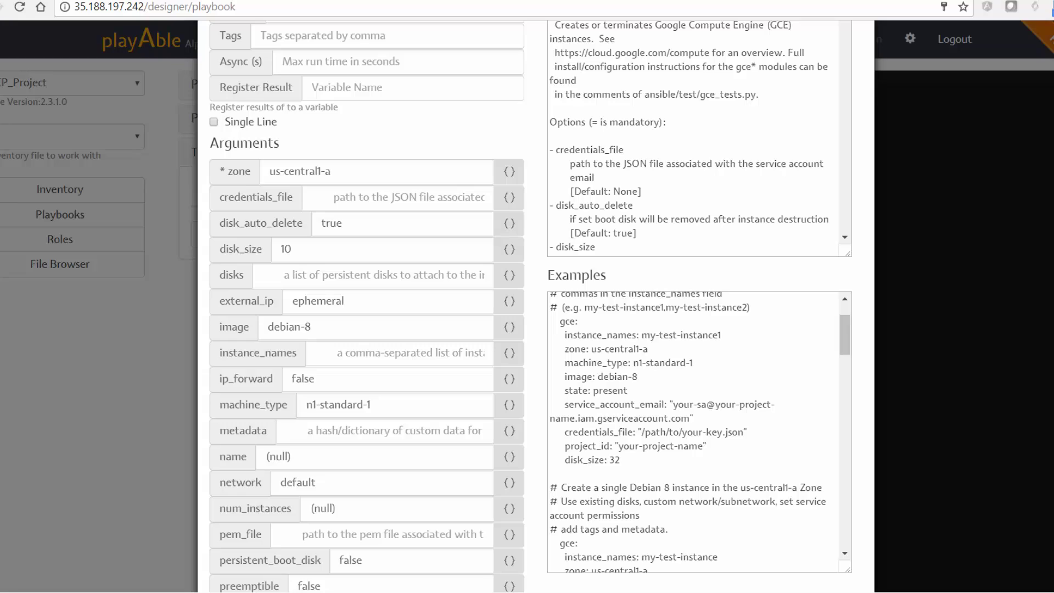
Paste the service account JSON path into credentials_file, name instances 'playable', set num_instances to 10.
click(341, 198)
key(ctrl+v)
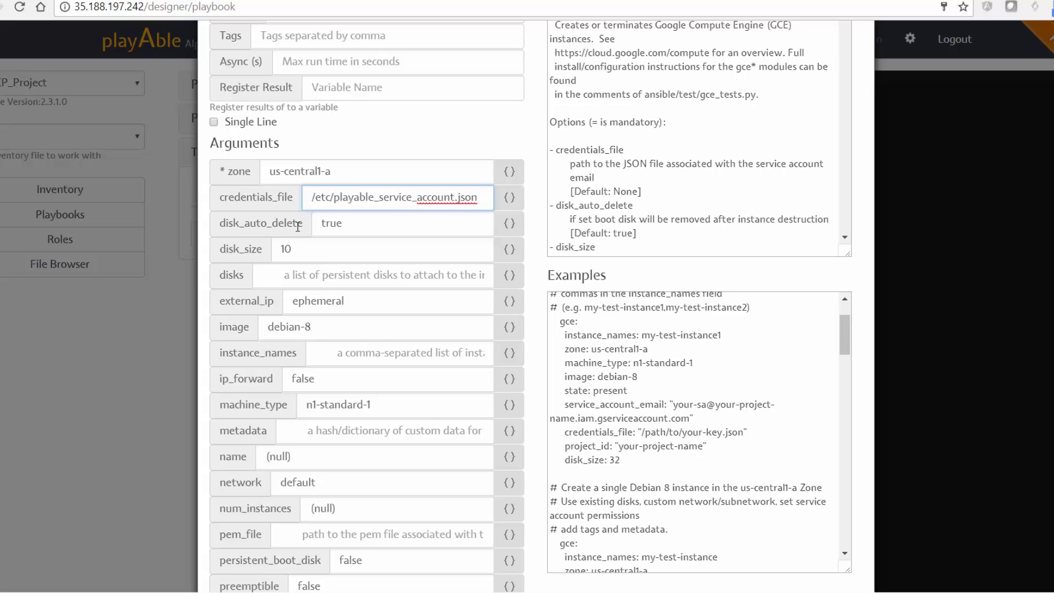
mouse_move(247, 225)
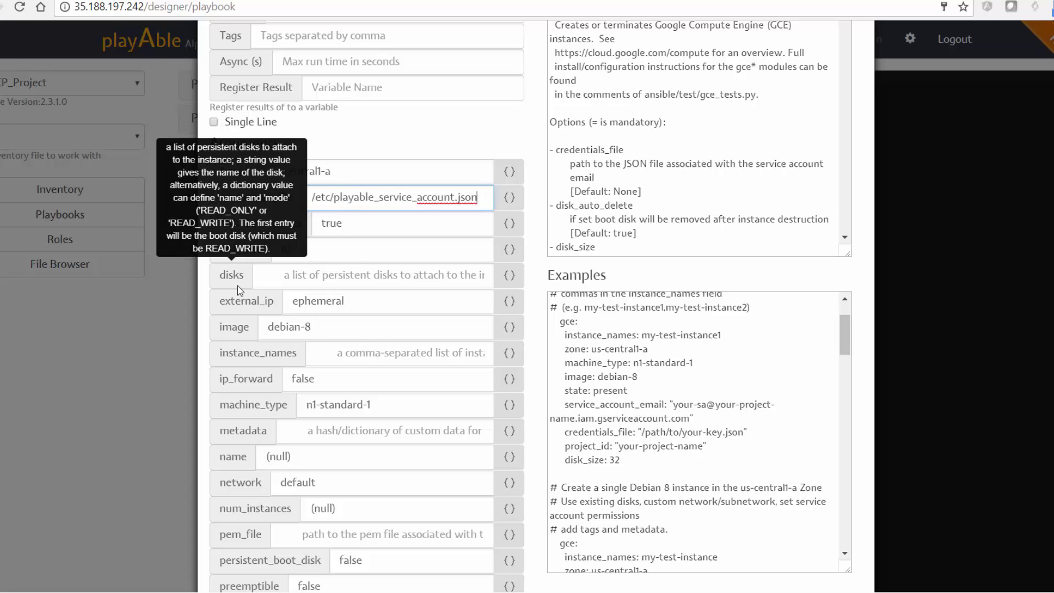
click(254, 351)
scroll(297, 127, down, 4)
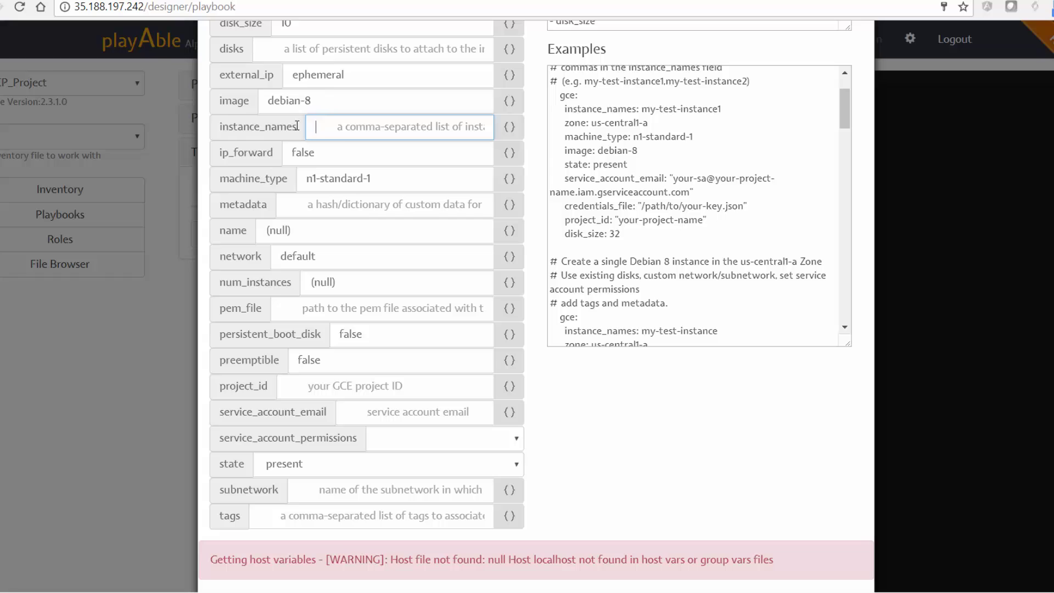
click(302, 232)
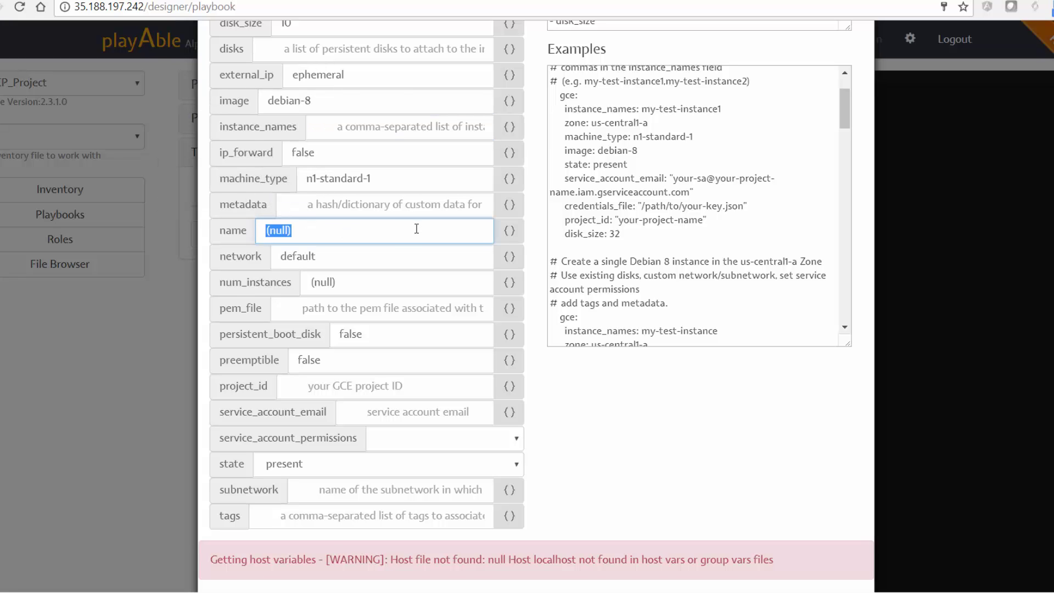
text(playable)
click(342, 283)
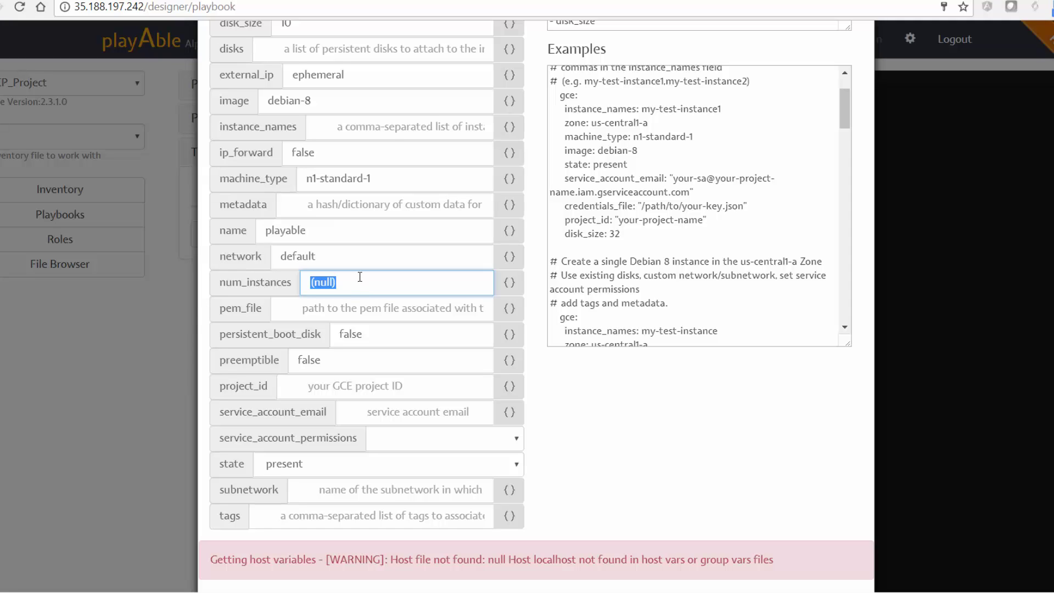
text(10)
click(340, 389)
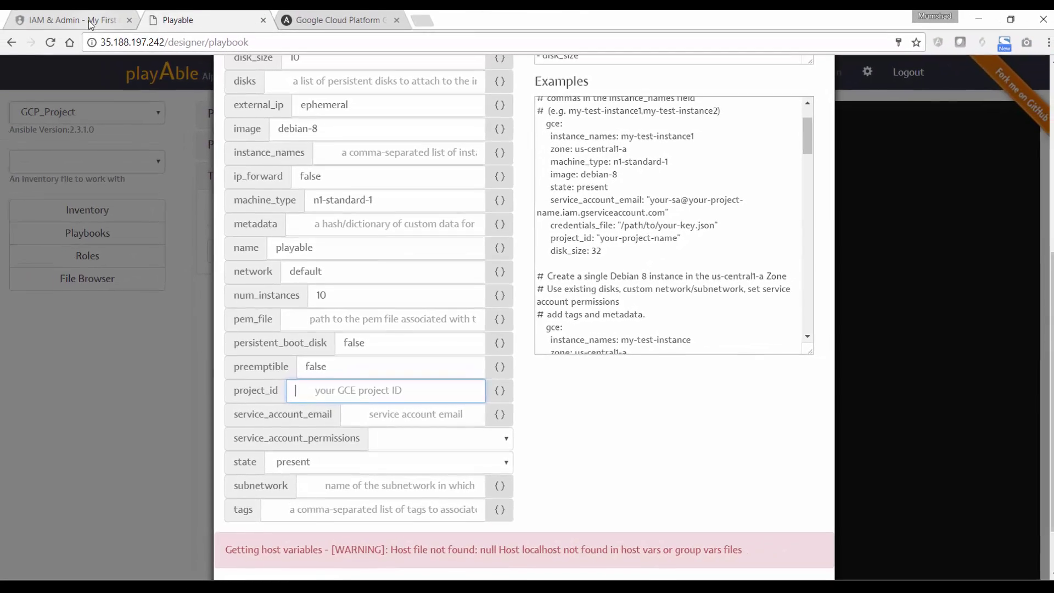
Copy the project ID fair-solution-173518 from the Google Cloud console's projects list.
click(91, 22)
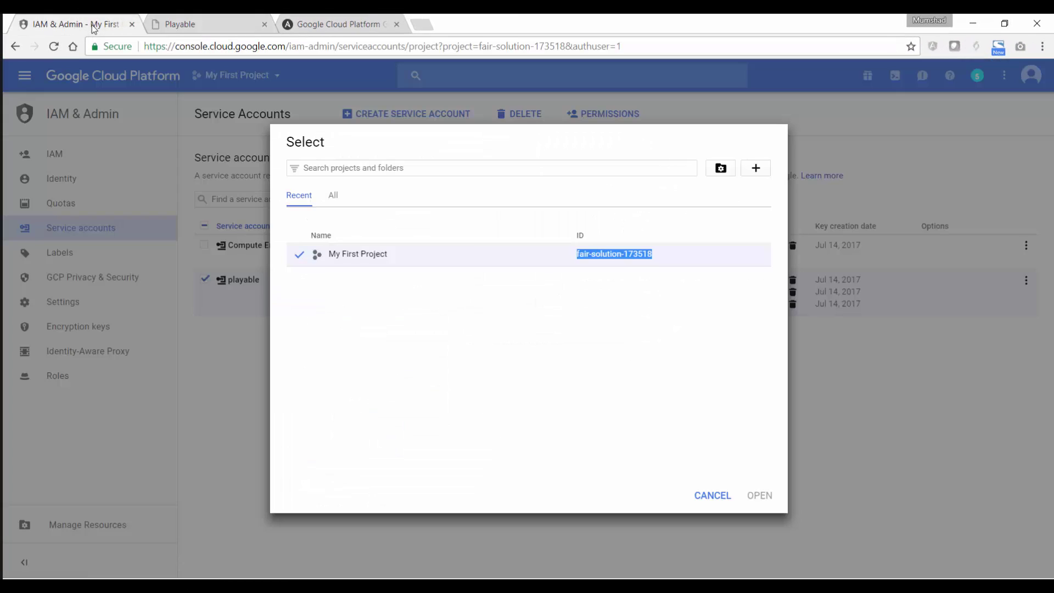
click(716, 497)
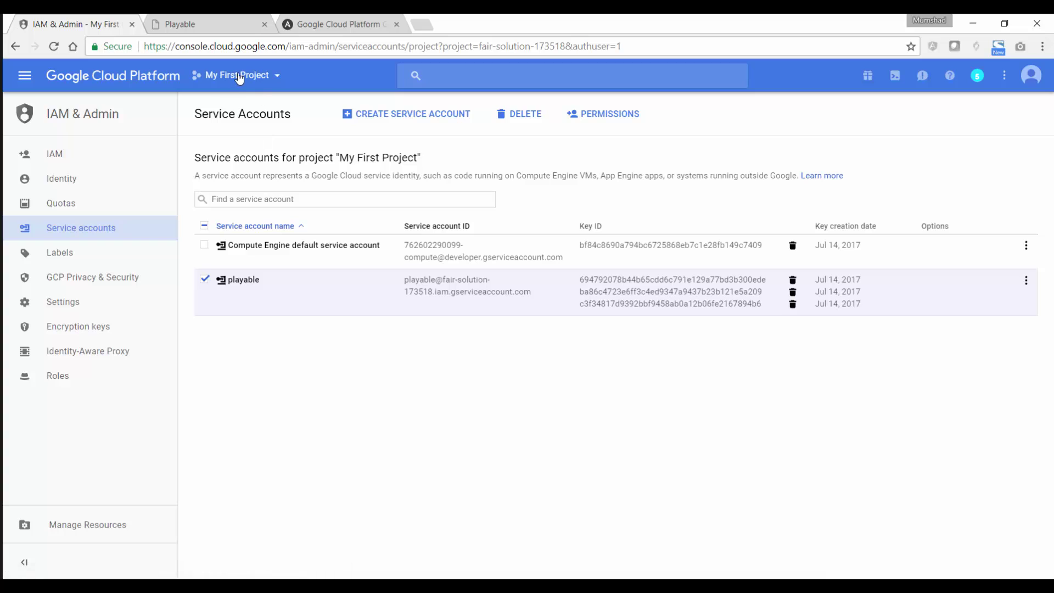
click(239, 77)
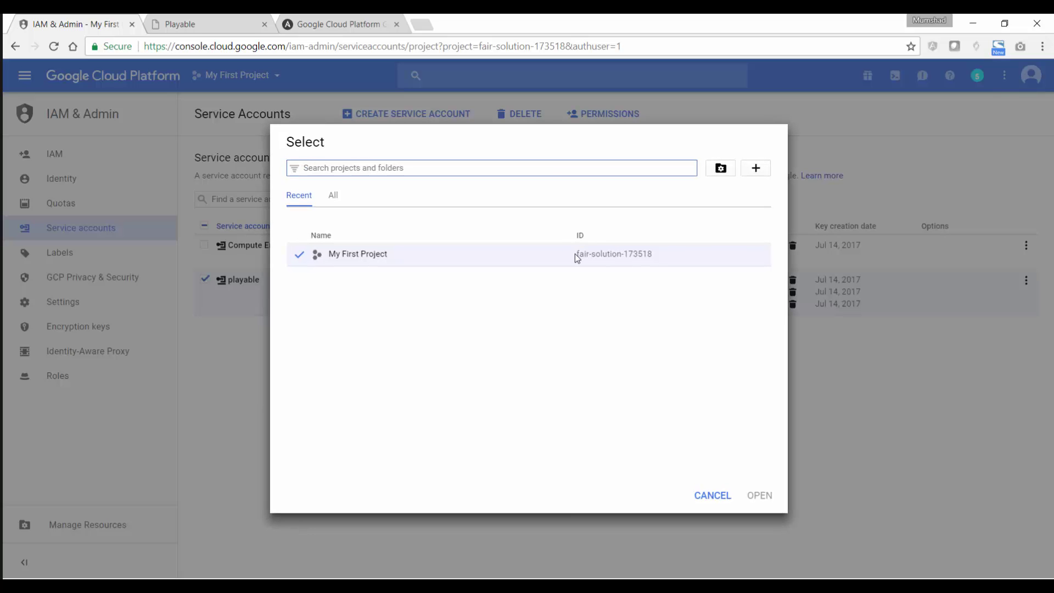
drag(577, 254, 651, 254)
key(ctrl+c)
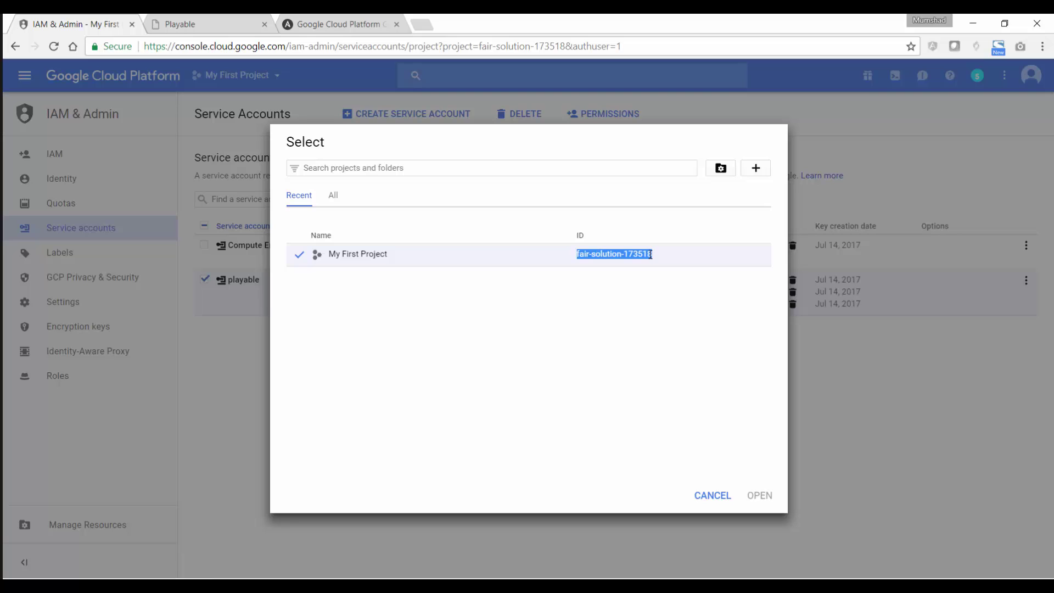
click(191, 28)
Paste fair-solution-173518 into the gce task's project_id field.
key(ctrl+v)
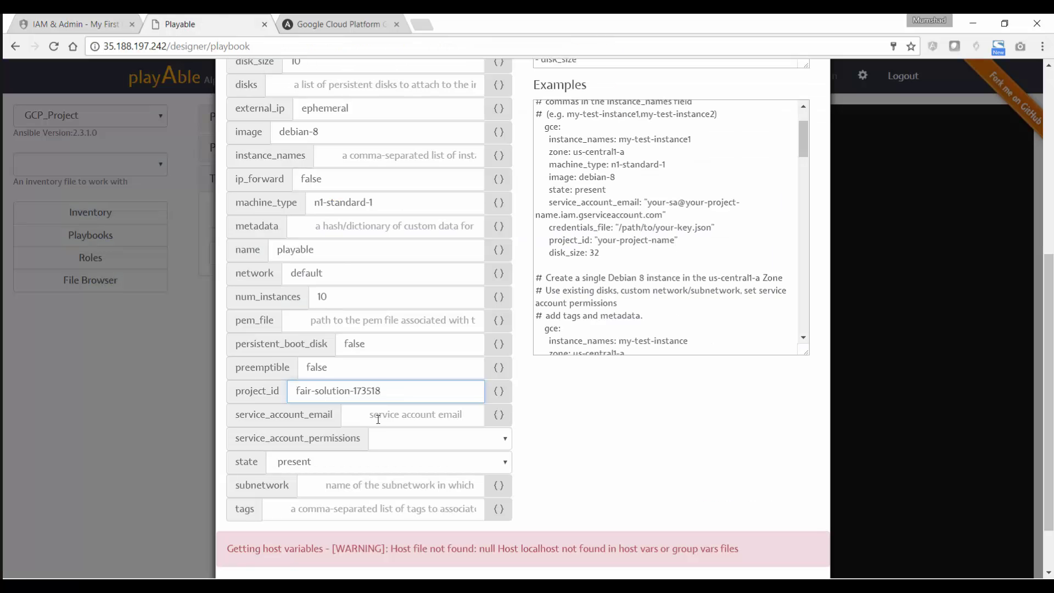
click(342, 411)
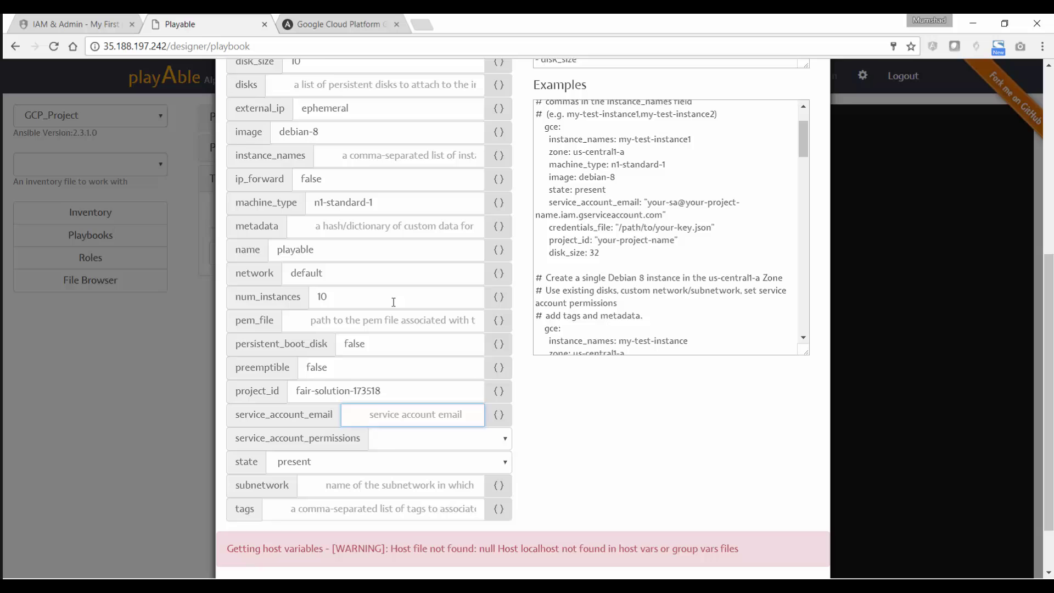
Copy the playable service account's ID from the console's Service accounts list.
click(88, 27)
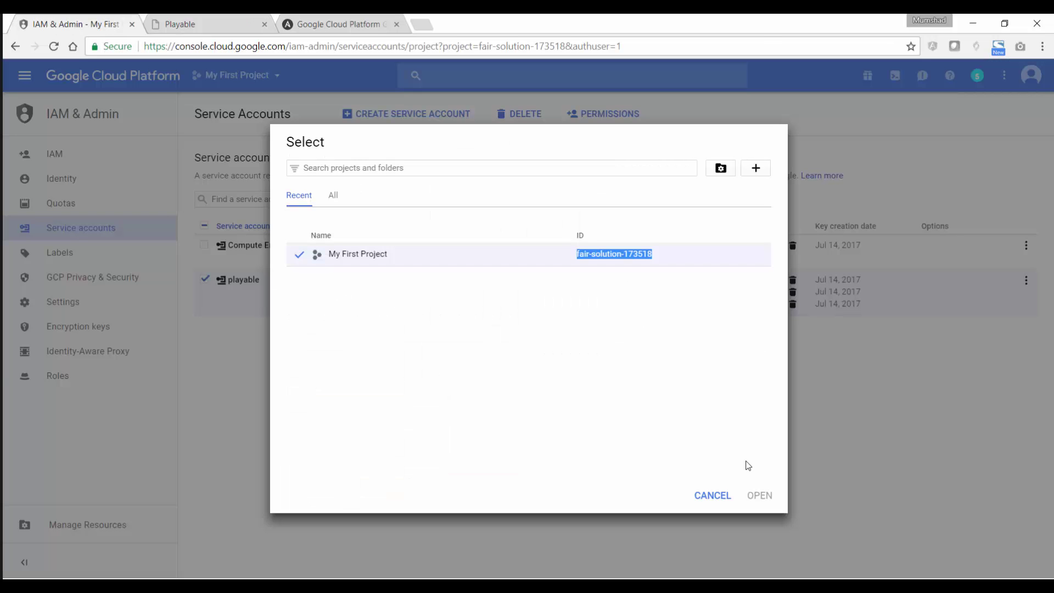
click(729, 496)
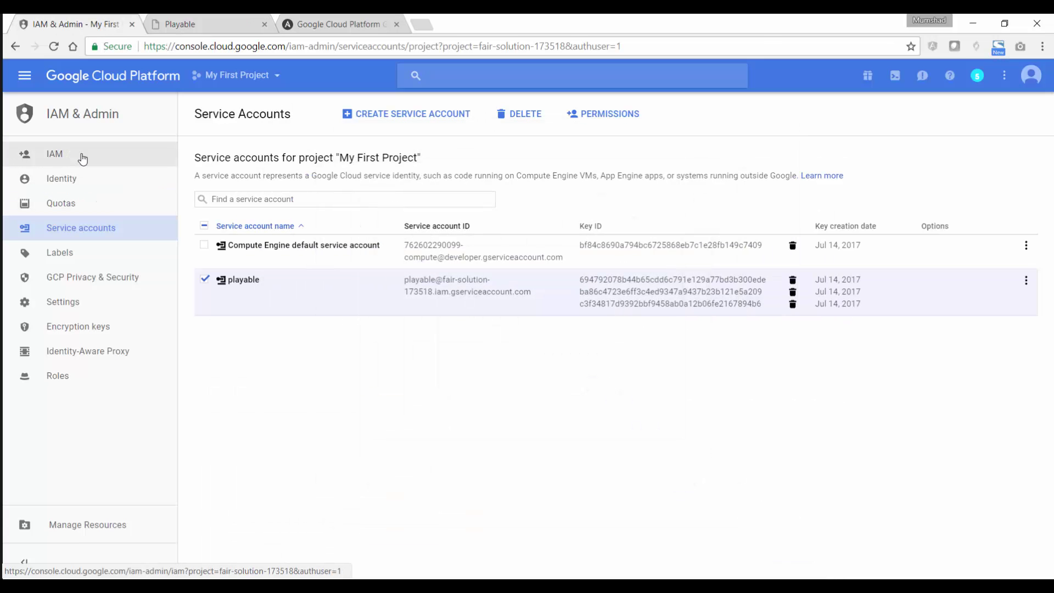
click(91, 228)
drag(405, 279, 441, 307)
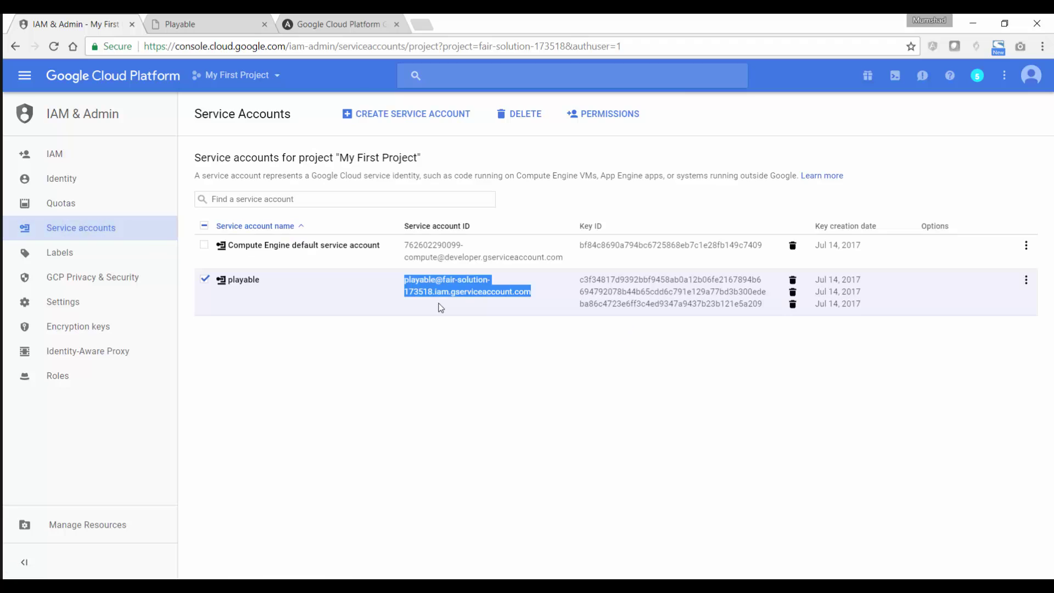
click(345, 24)
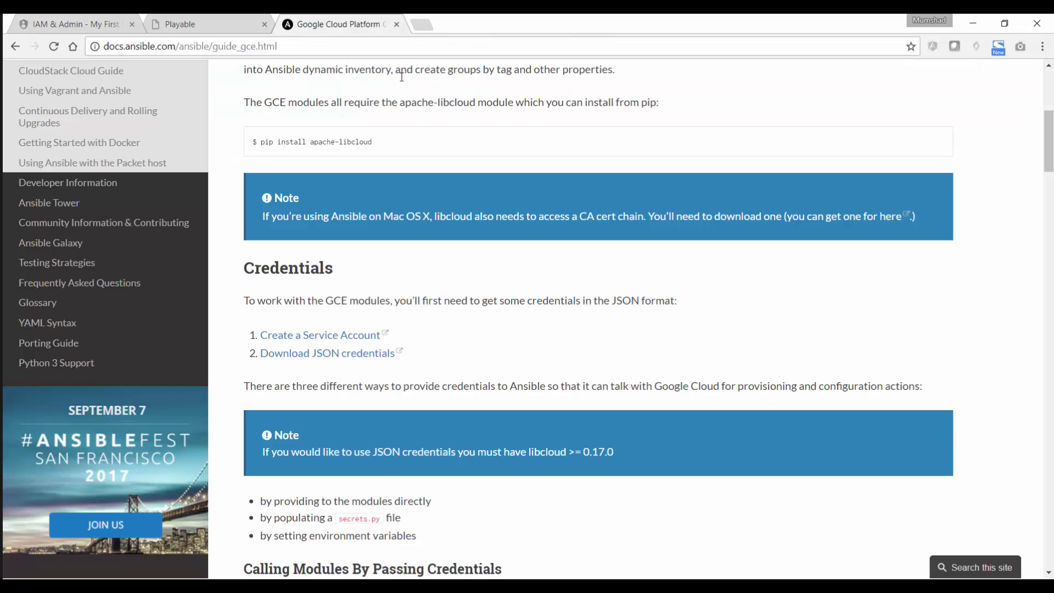
click(76, 17)
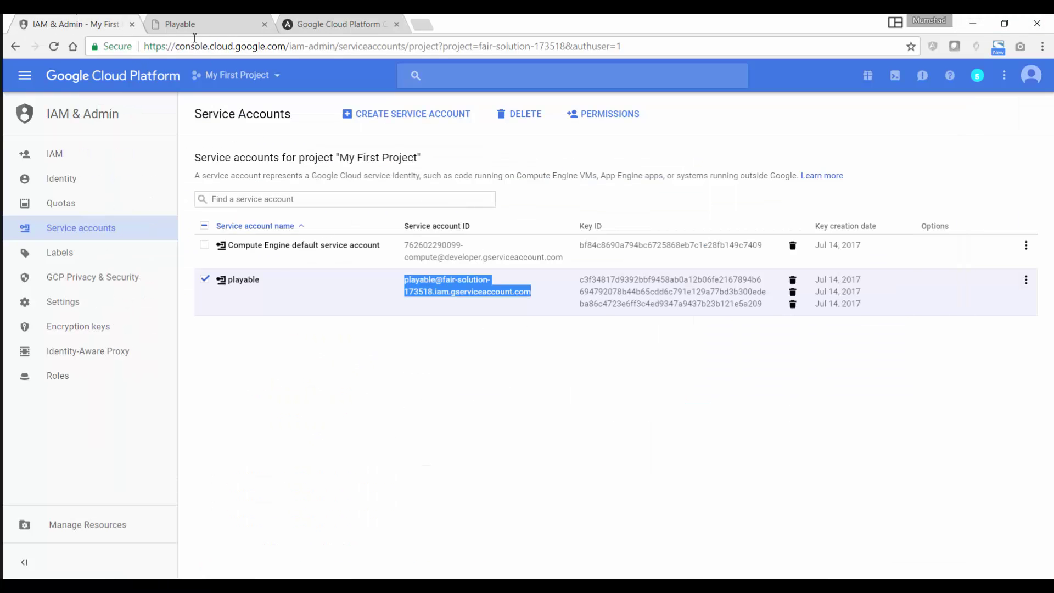
click(189, 25)
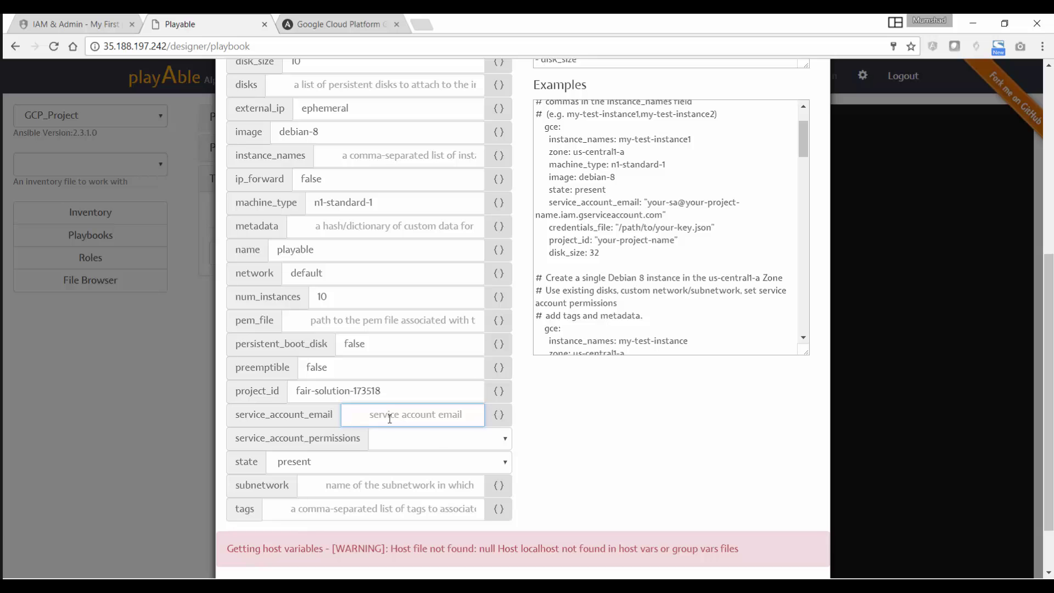
Paste the service account email, keep state as present, and save the gce task.
key(ctrl+v)
scroll(445, 411, down, 2)
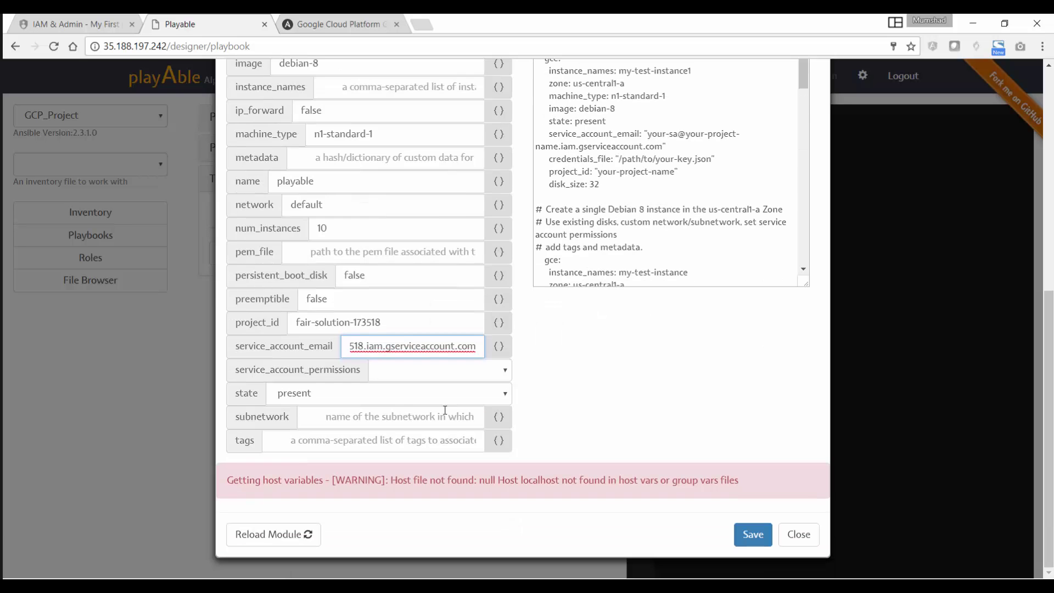
click(291, 394)
click(306, 438)
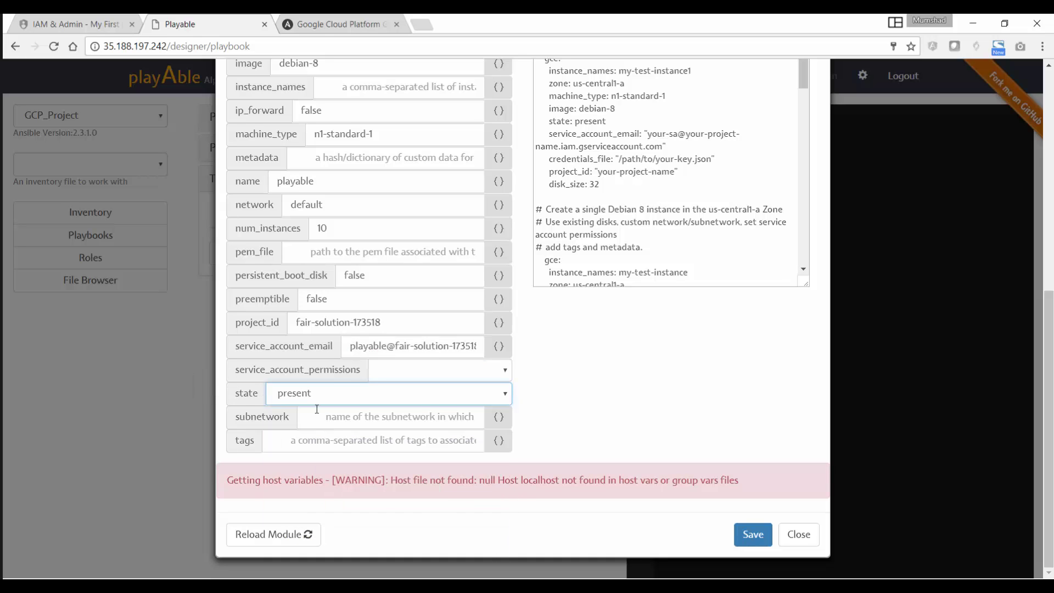
click(753, 535)
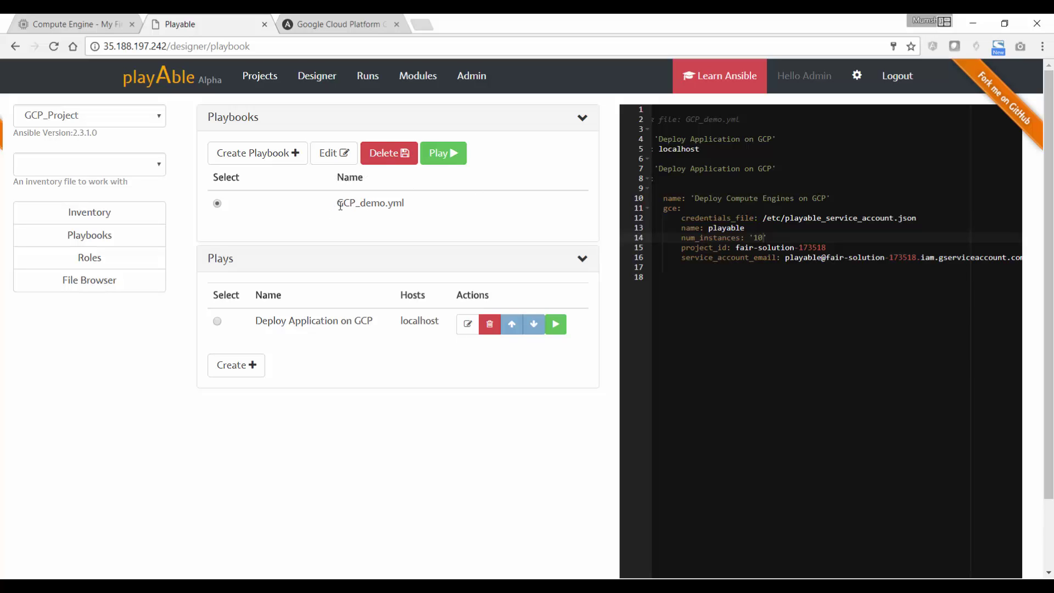
Edit GCP_demo.yml to change num_instances from 10 to 5 and save it.
click(344, 160)
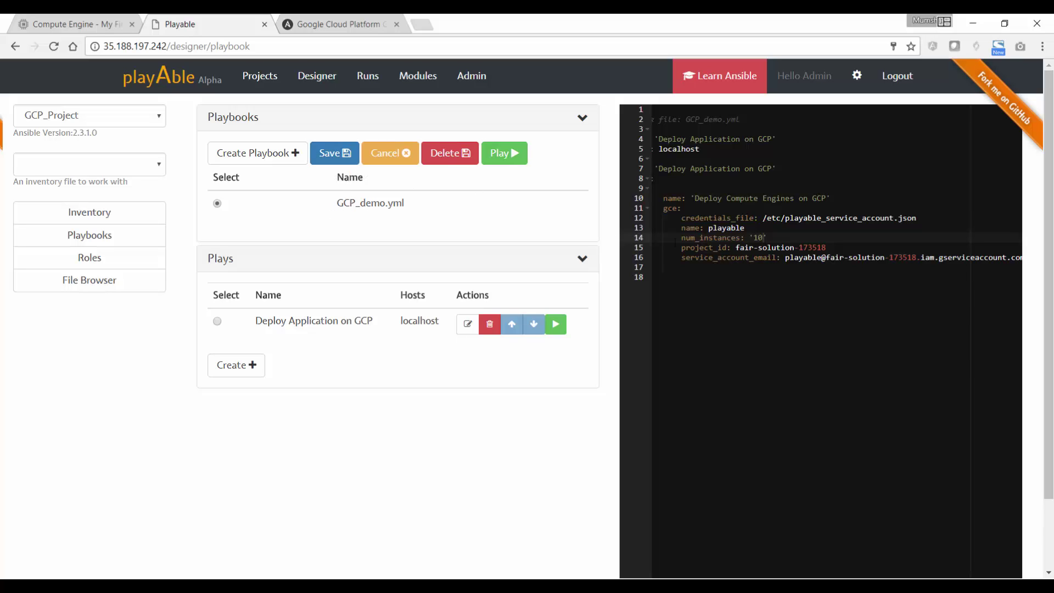
click(759, 237)
key(Right)
key(BackSpace)
key(BackSpace)
text(5)
click(331, 153)
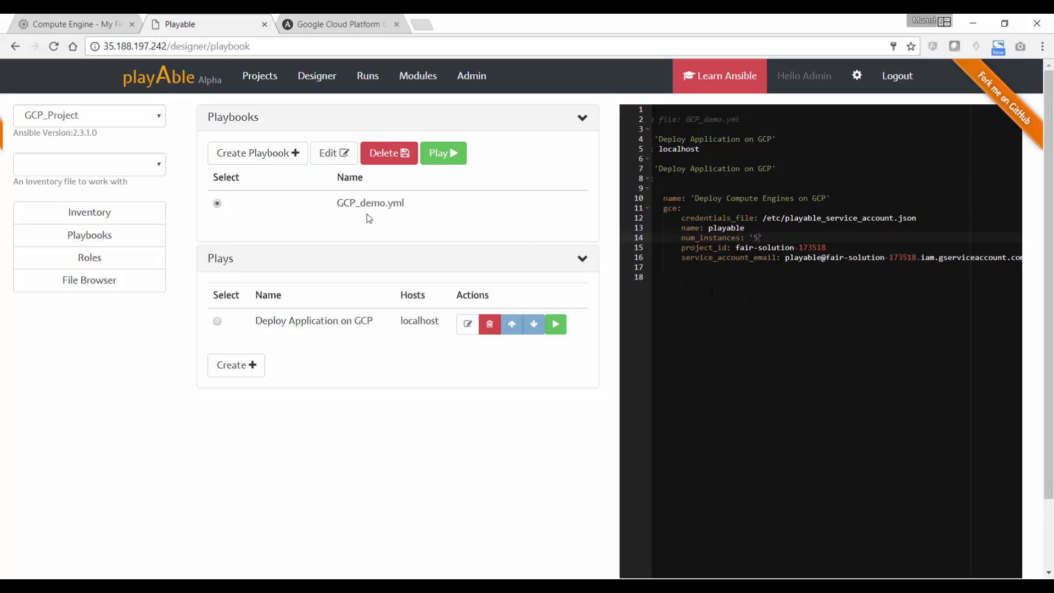
Run GCP_demo.yml with Verbose output enabled.
click(447, 158)
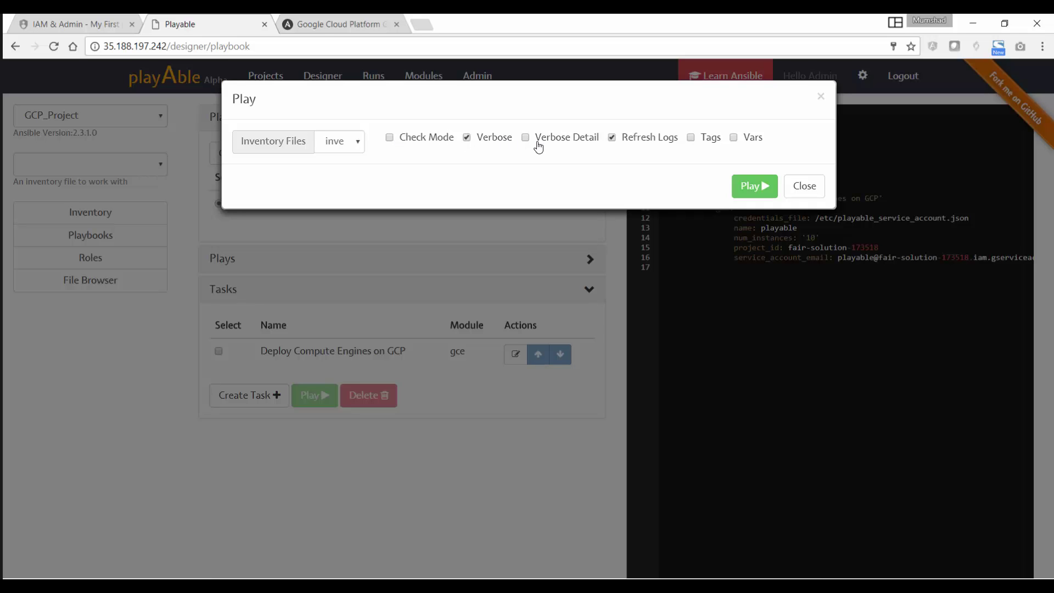
click(752, 186)
click(748, 187)
click(748, 187)
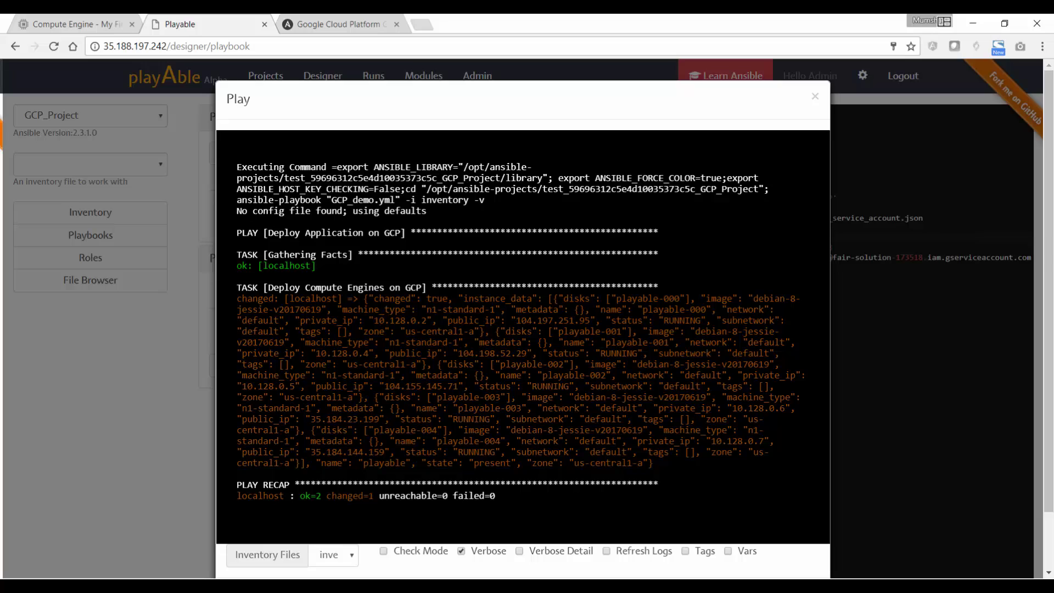
Highlight the run output listing the created instances playable-000 to playable-004.
drag(253, 298, 431, 353)
Refresh the Compute Engine VM instances list to show playable-000 through playable-004.
click(80, 25)
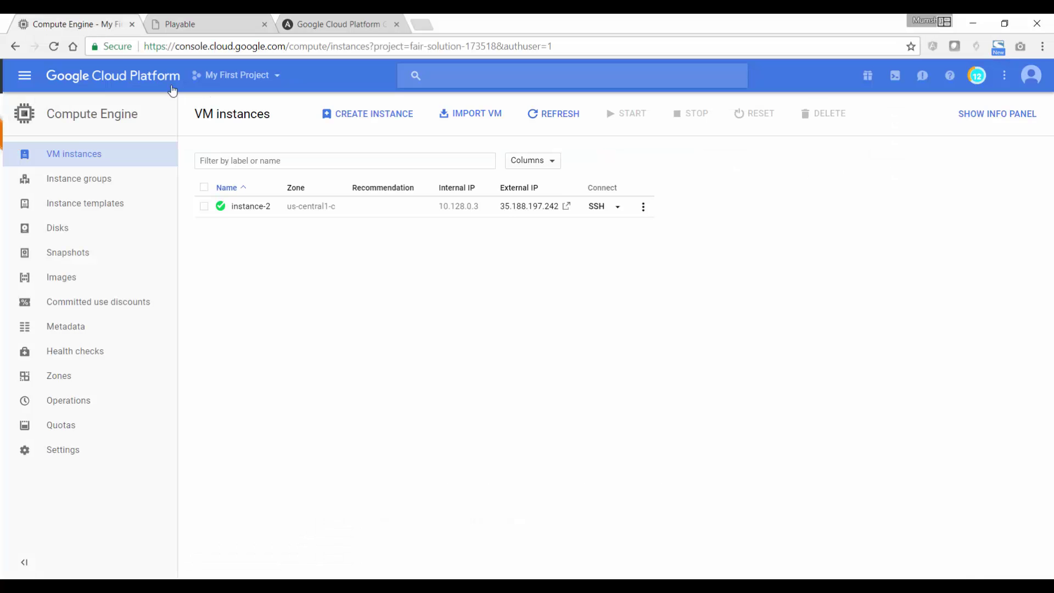
click(553, 117)
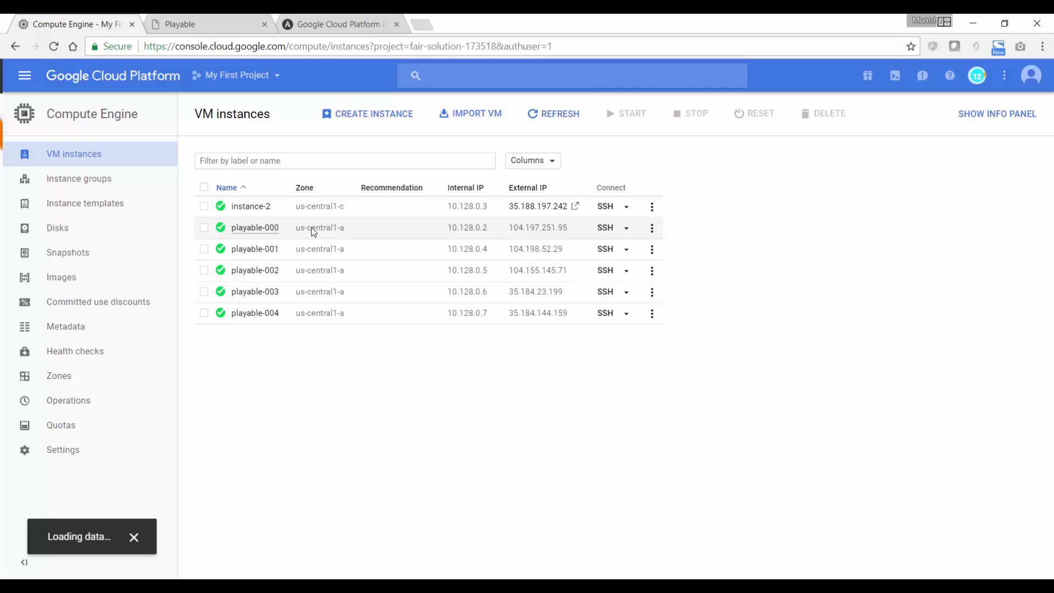
key(ctrl+Tab)
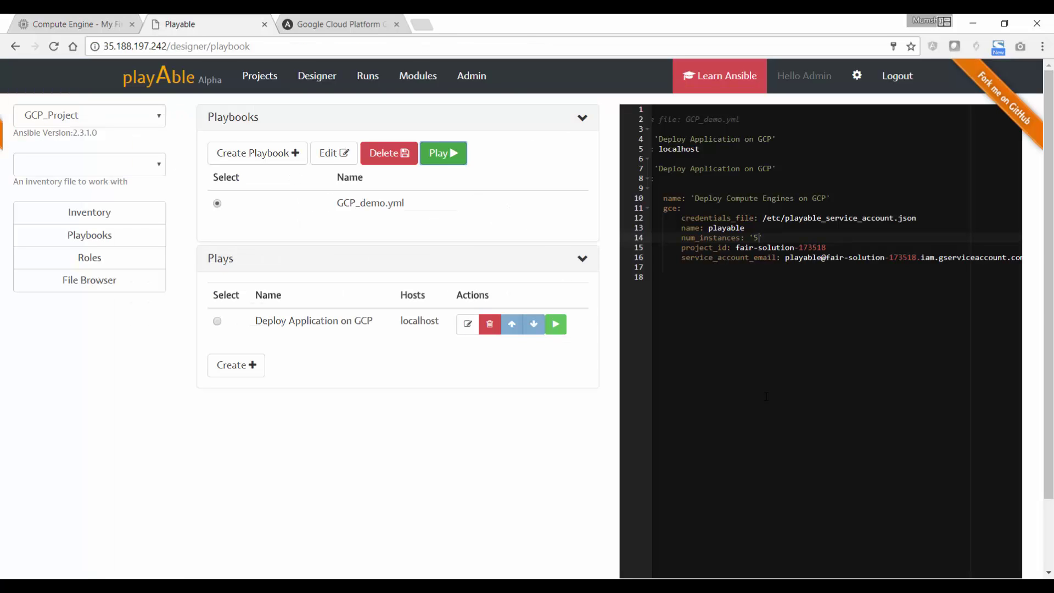